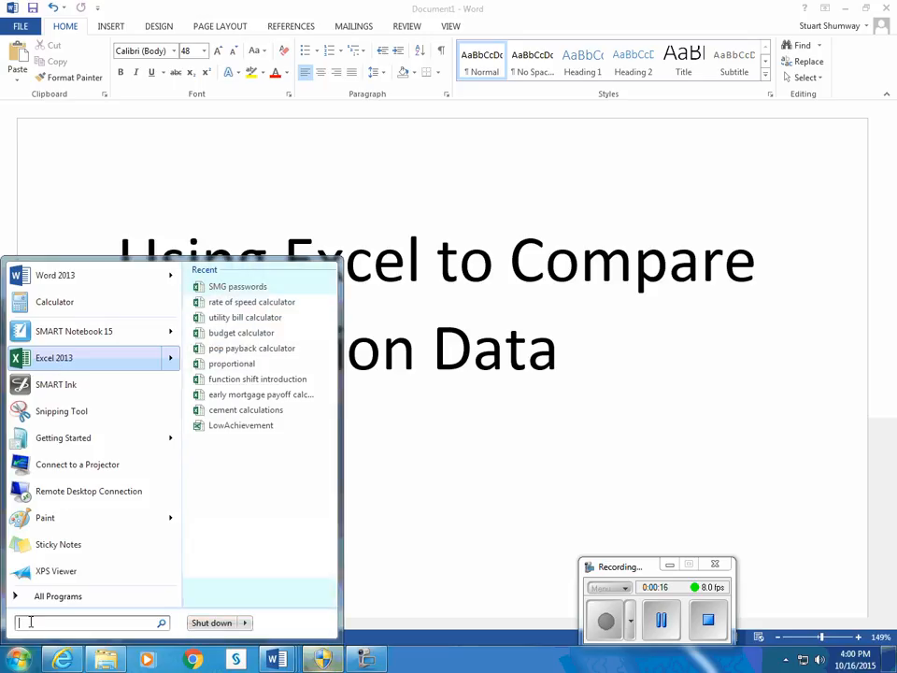
# - Open Excel 2013 and create a blank workbook
pyautogui.write('exce')
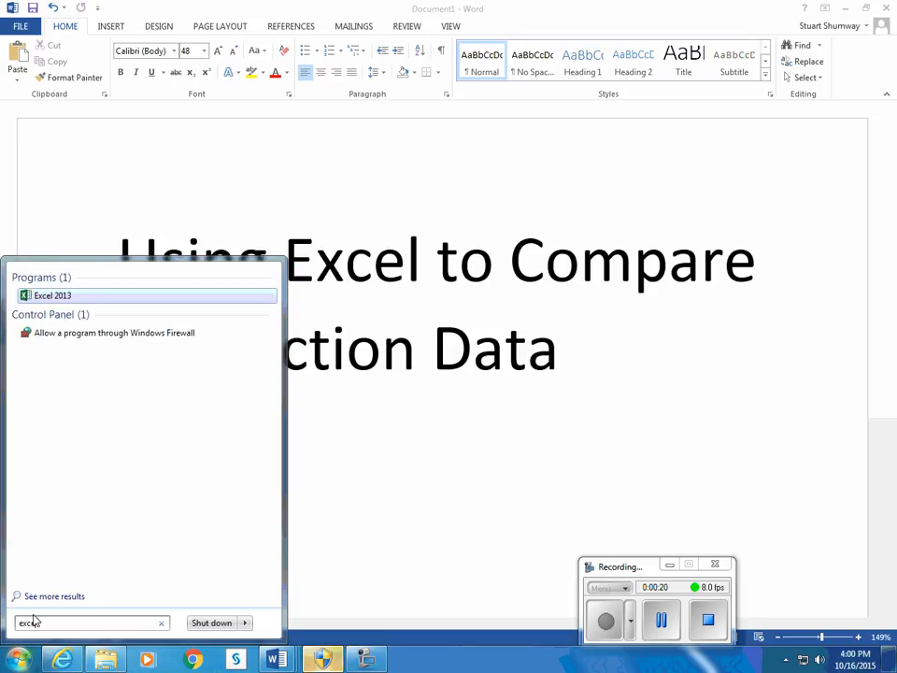
pyautogui.click(45, 297)
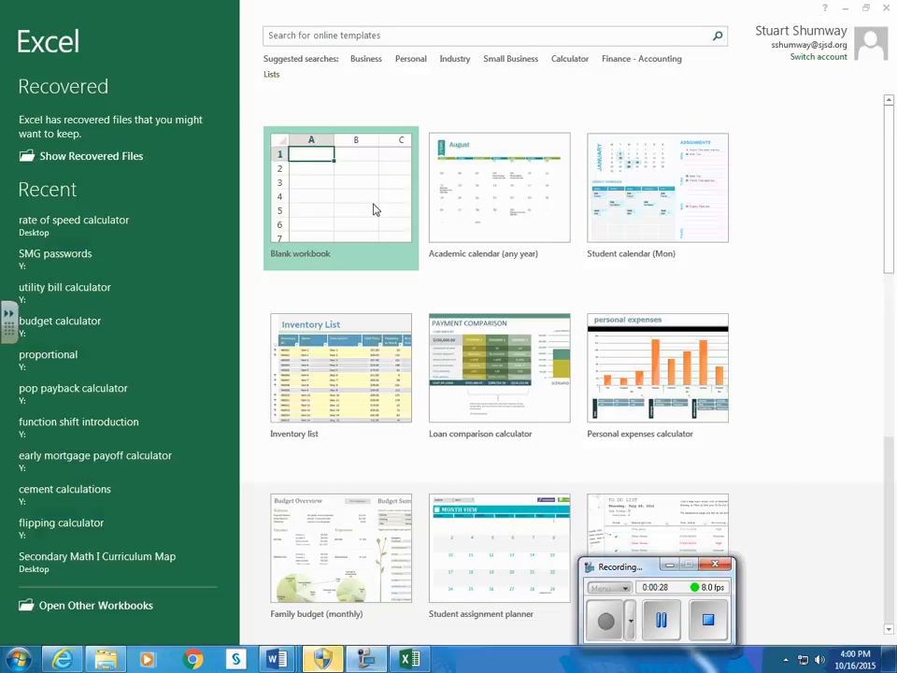
pyautogui.click(373, 209)
pyautogui.click(373, 207)
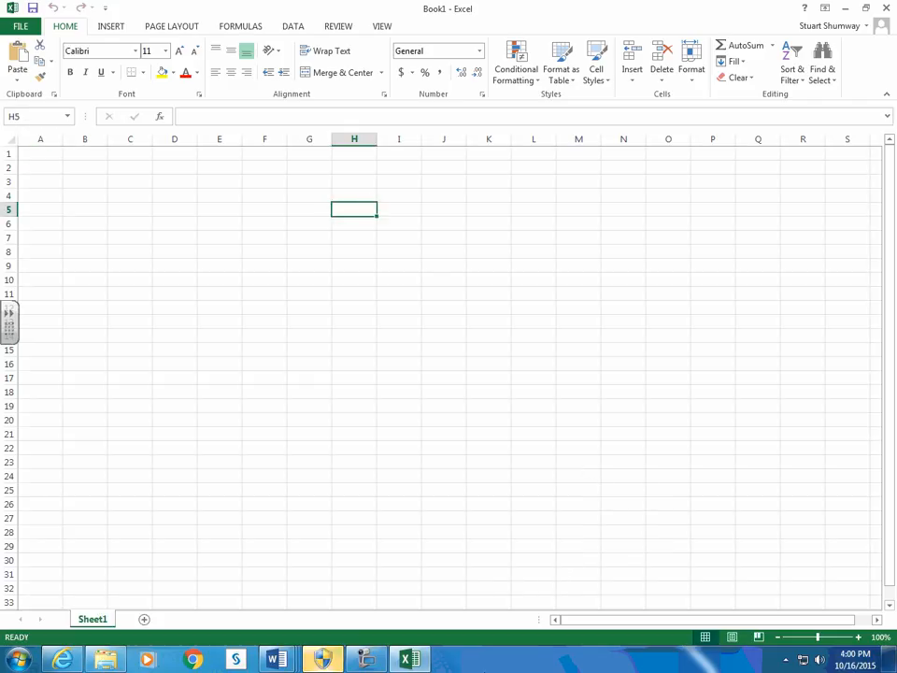
# - Set the font size of the whole sheet to 26 and widen all columns to about twice their width
pyautogui.click(8, 140)
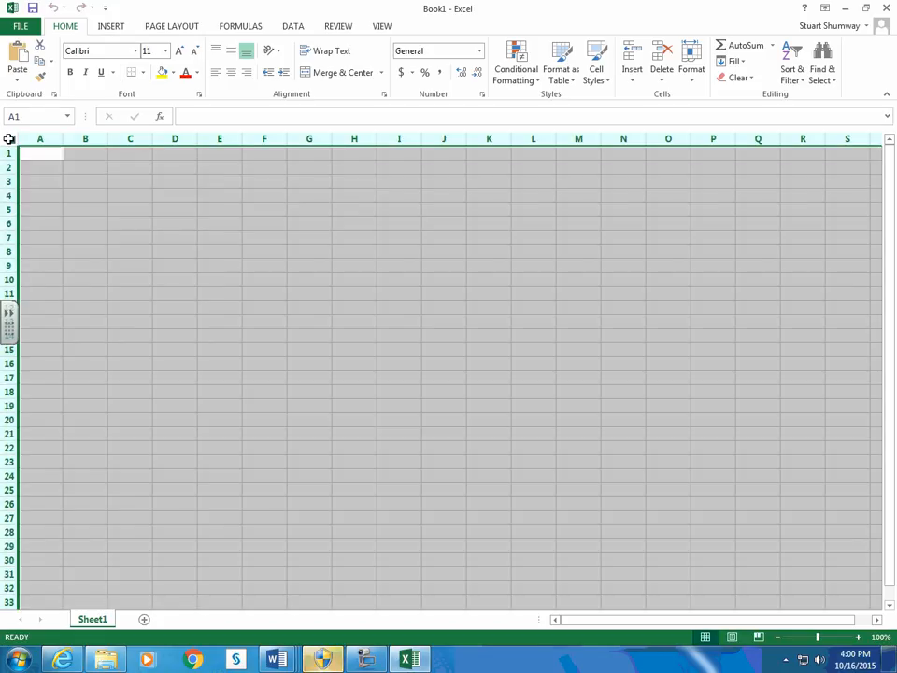
pyautogui.click(165, 52)
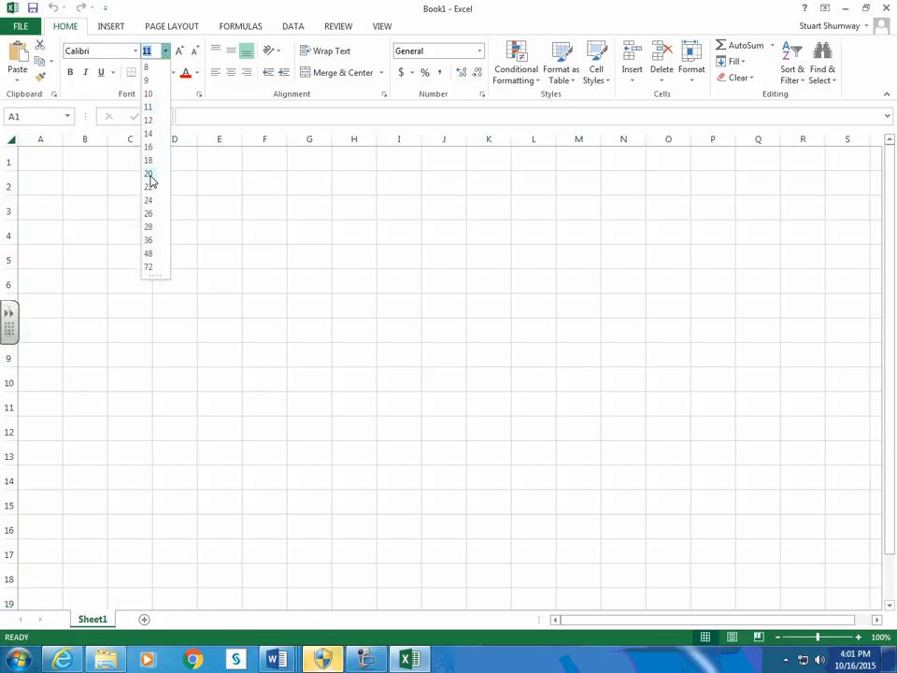
pyautogui.click(152, 216)
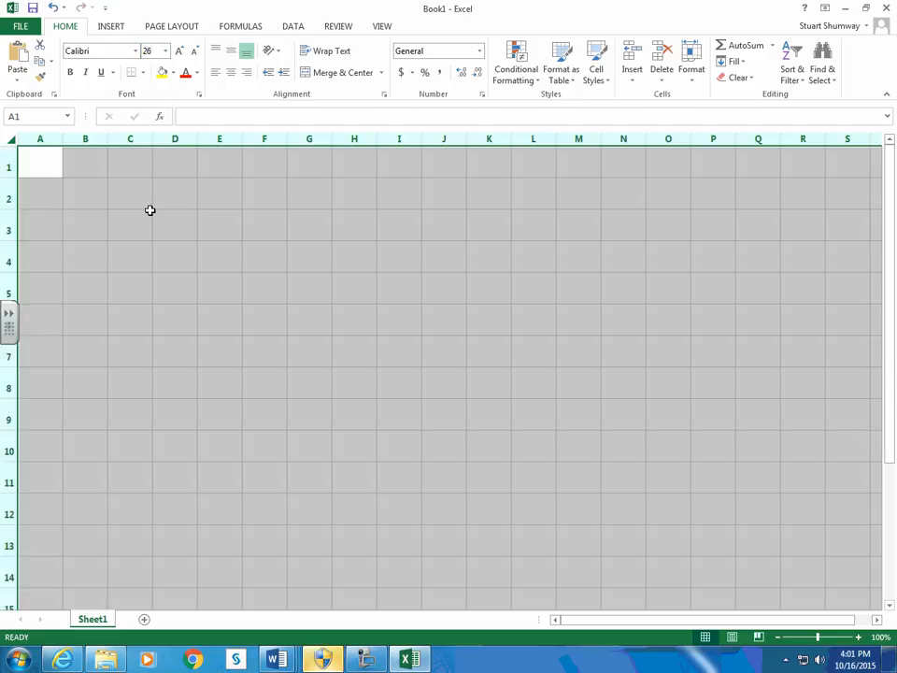
pyautogui.moveTo(61, 139); pyautogui.dragTo(118, 147)
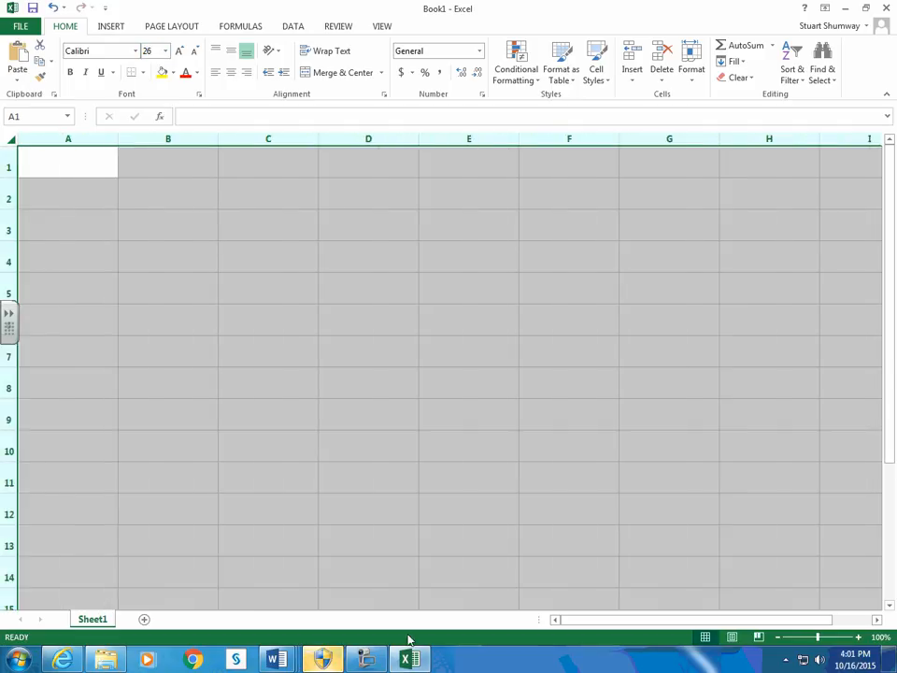
pyautogui.moveTo(417, 662)
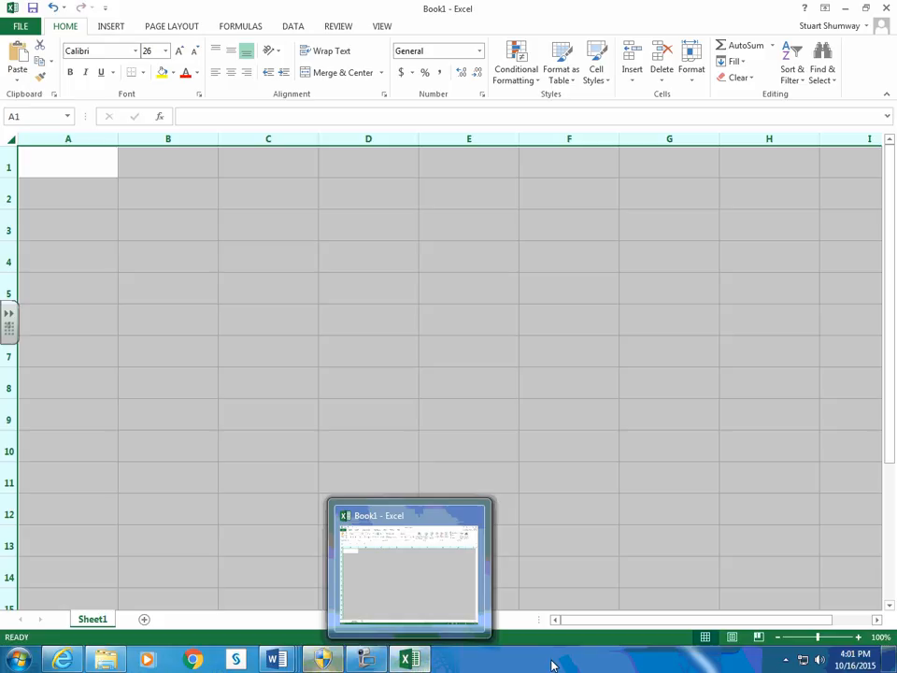
pyautogui.click(365, 662)
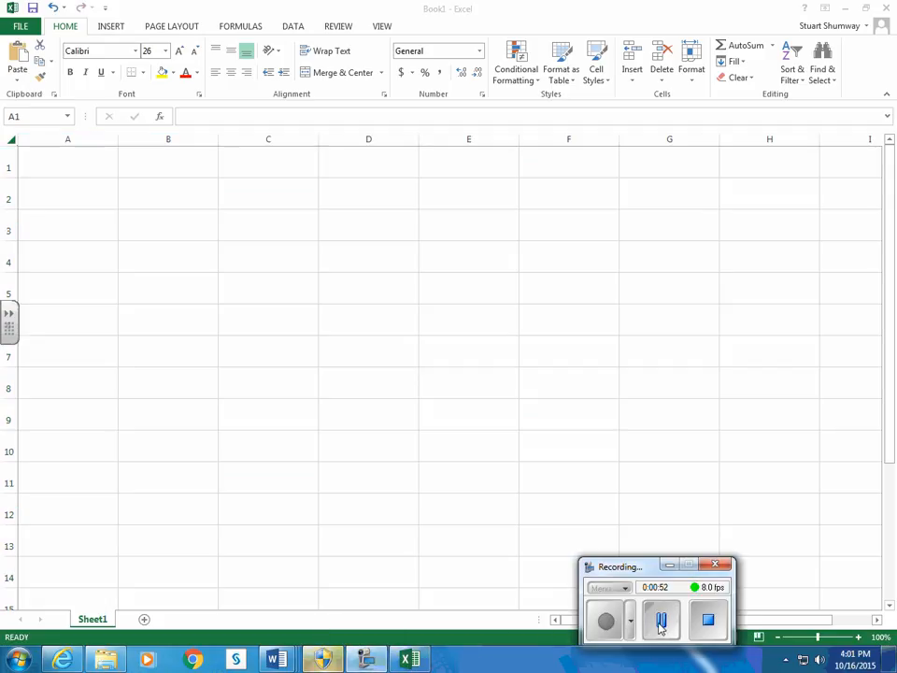
pyautogui.click(661, 620)
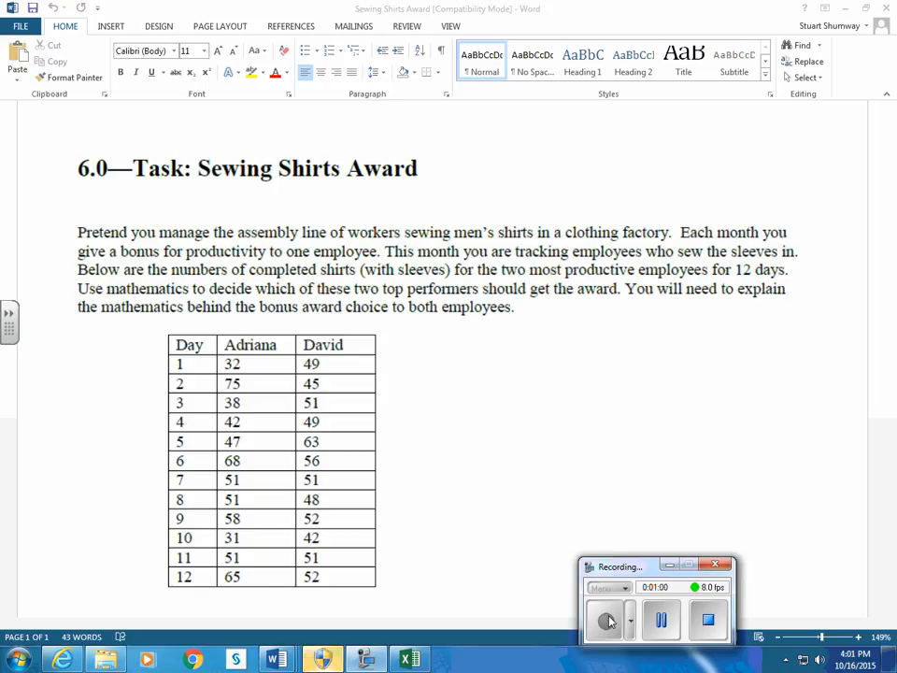
pyautogui.click(662, 625)
pyautogui.click(607, 624)
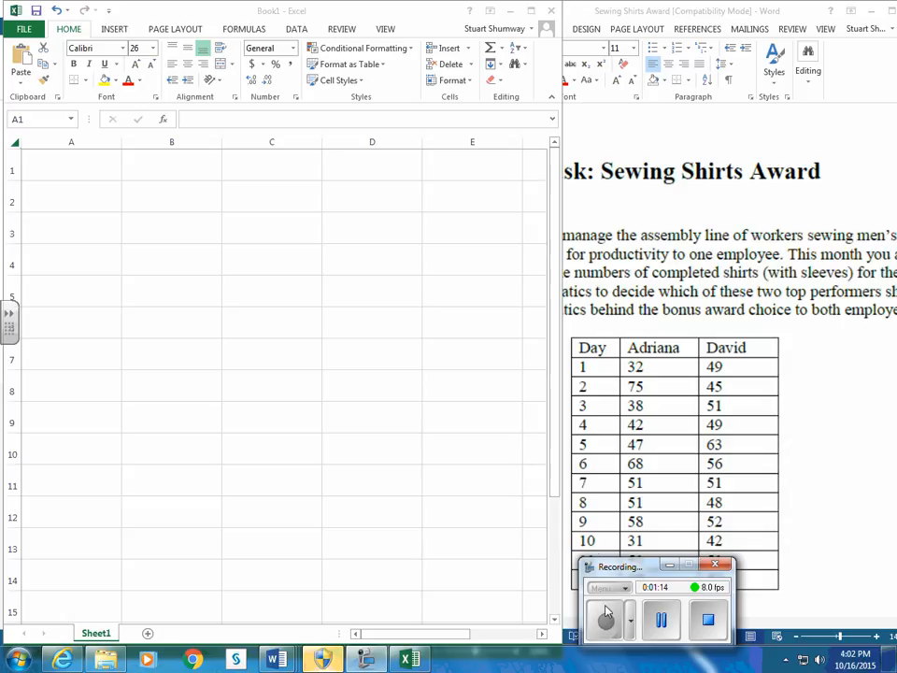
pyautogui.click(530, 11)
pyautogui.hotkey('ctrl', 'a')
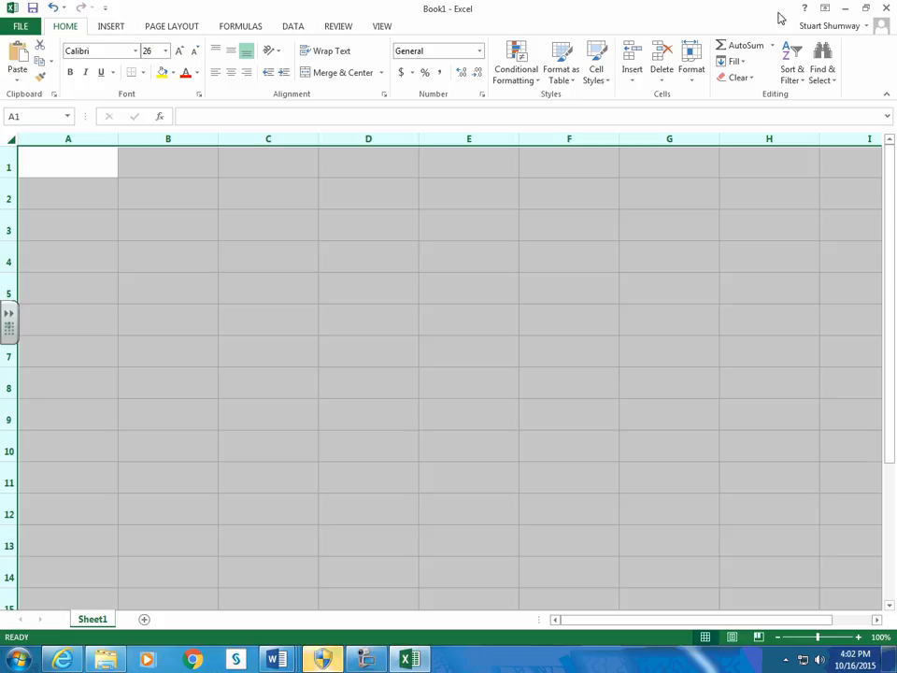
pyautogui.click(867, 10)
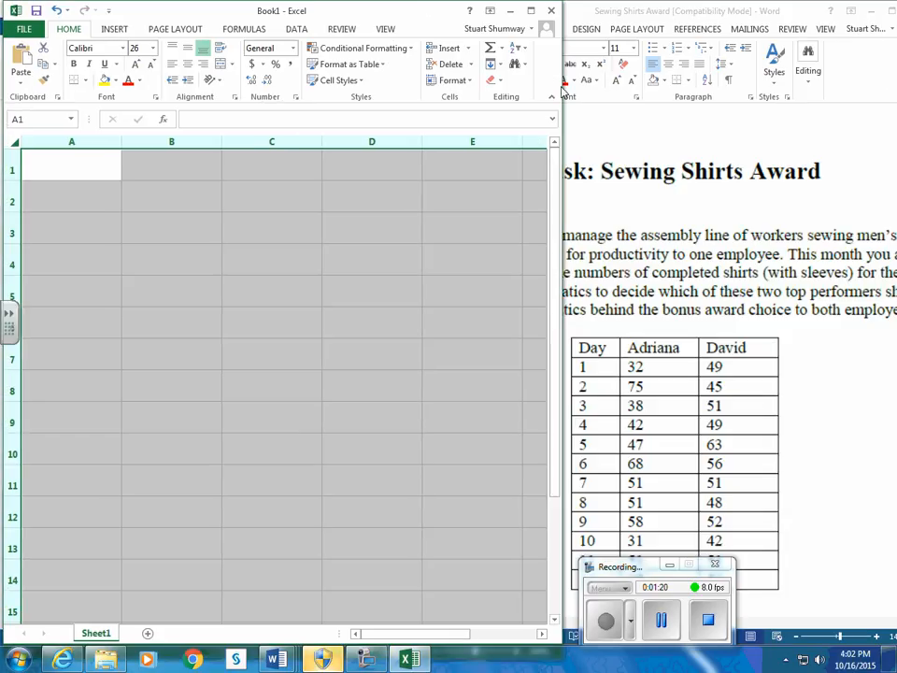
# - Resize the workbook and the Sewing Shirts Award document windows so the empty sheet sits beside the document's data table
pyautogui.moveTo(562, 84); pyautogui.dragTo(542, 120)
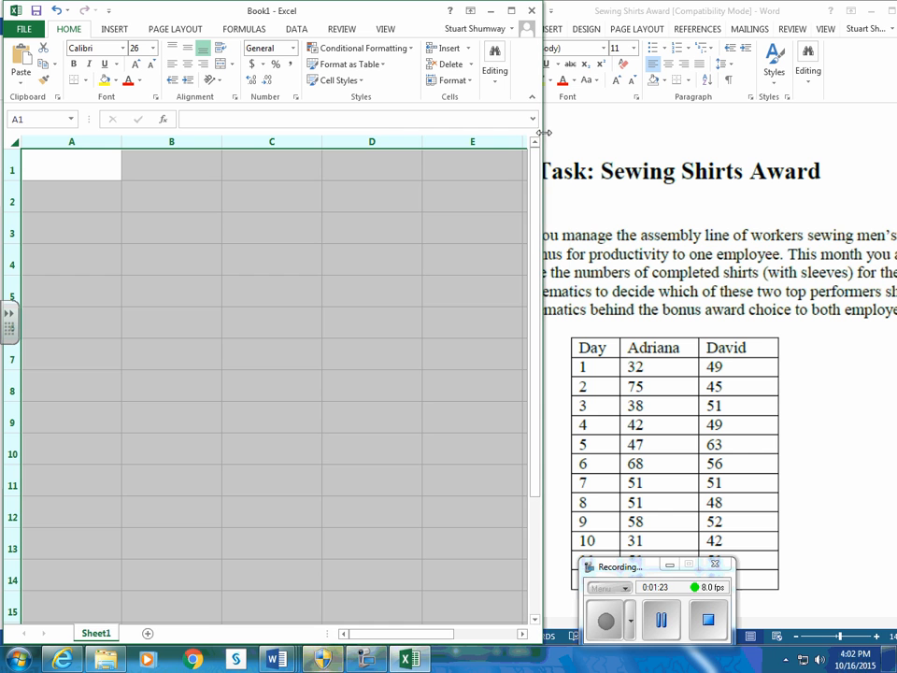
pyautogui.click(818, 16)
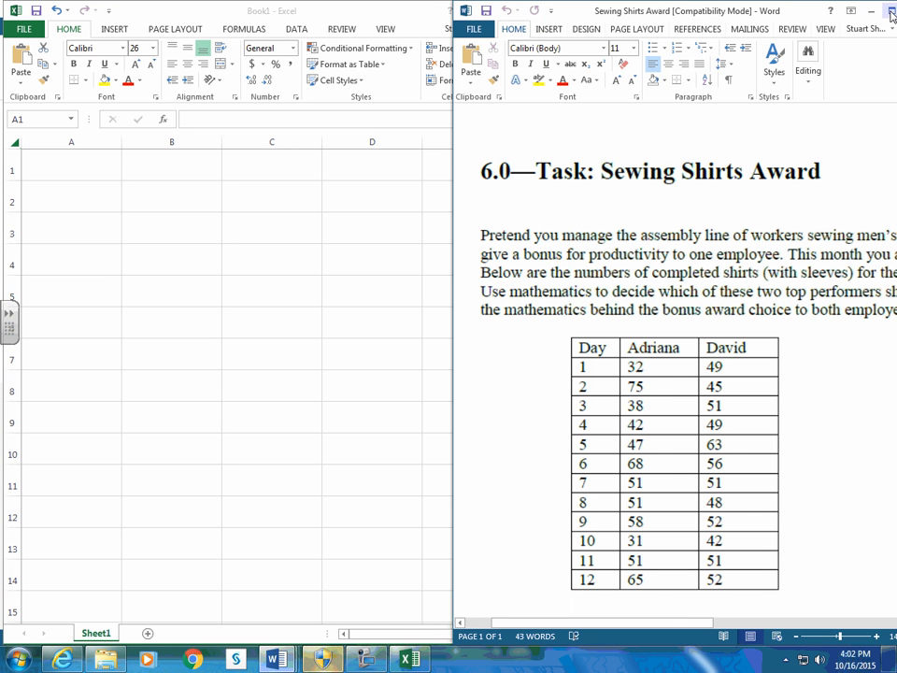
pyautogui.click(869, 11)
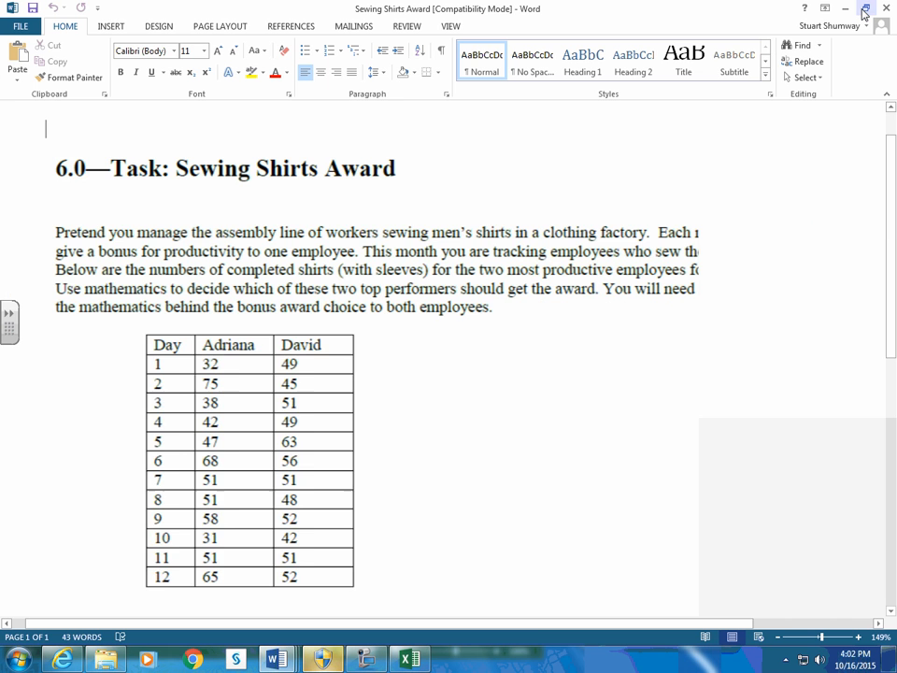
pyautogui.click(868, 12)
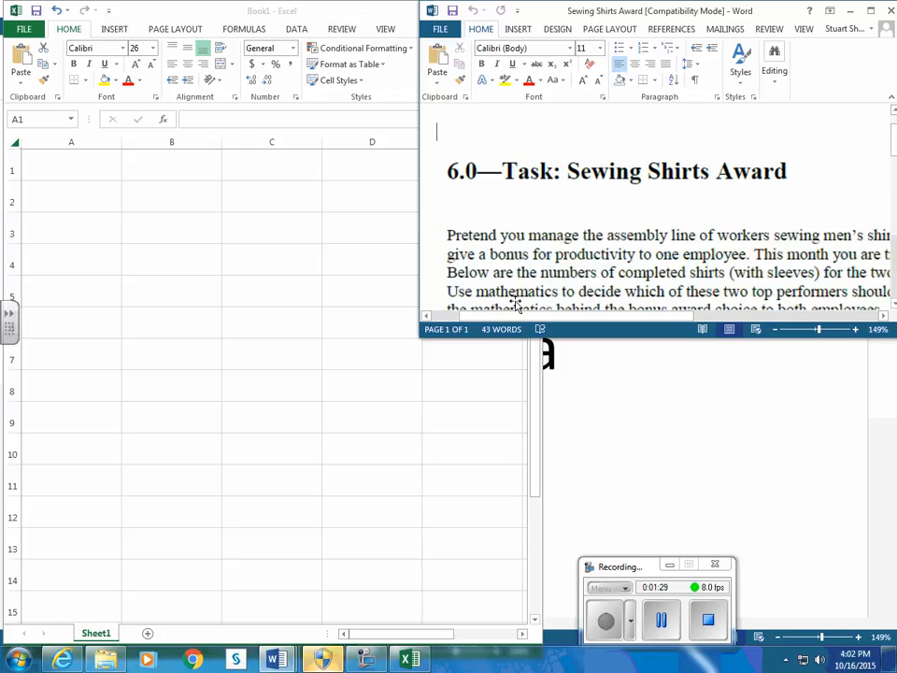
pyautogui.moveTo(422, 333); pyautogui.dragTo(420, 644)
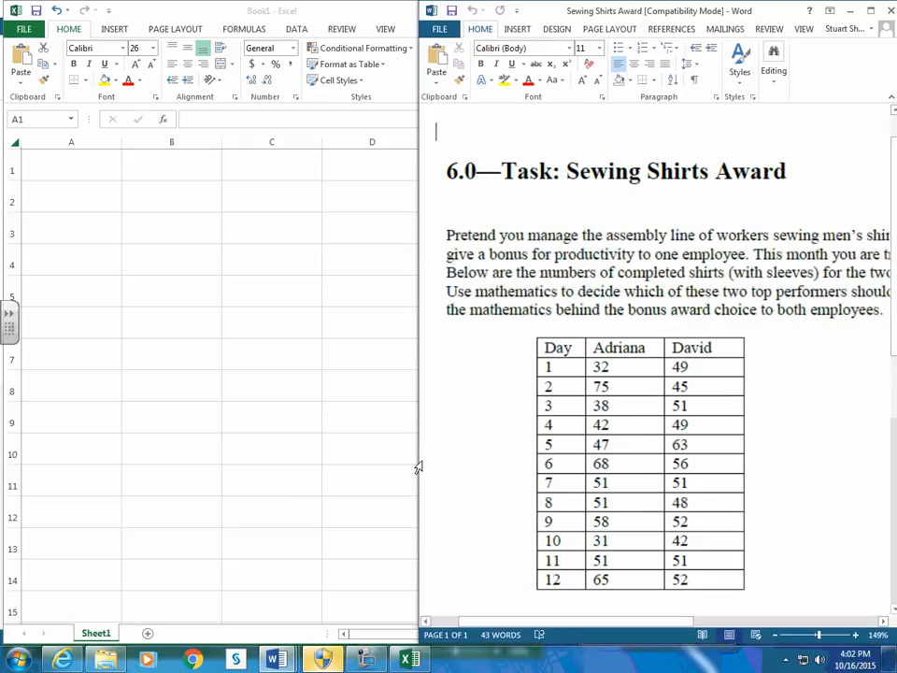
pyautogui.moveTo(164, 12); pyautogui.dragTo(215, 13)
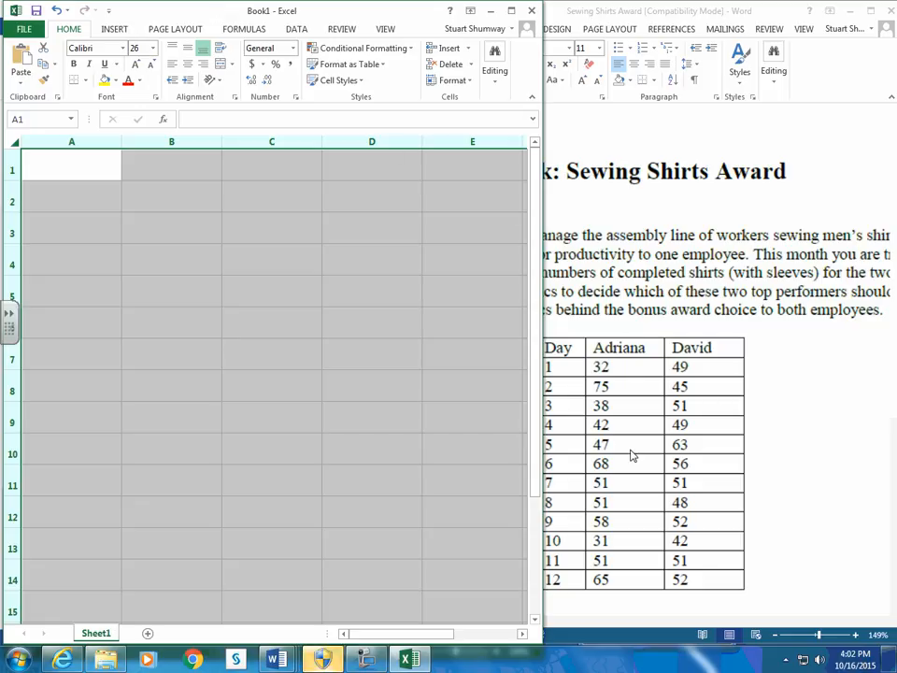
# - Enter the column headers in A1:C1: day, followed by the two employees' first names from the document's table
pyautogui.click(69, 165)
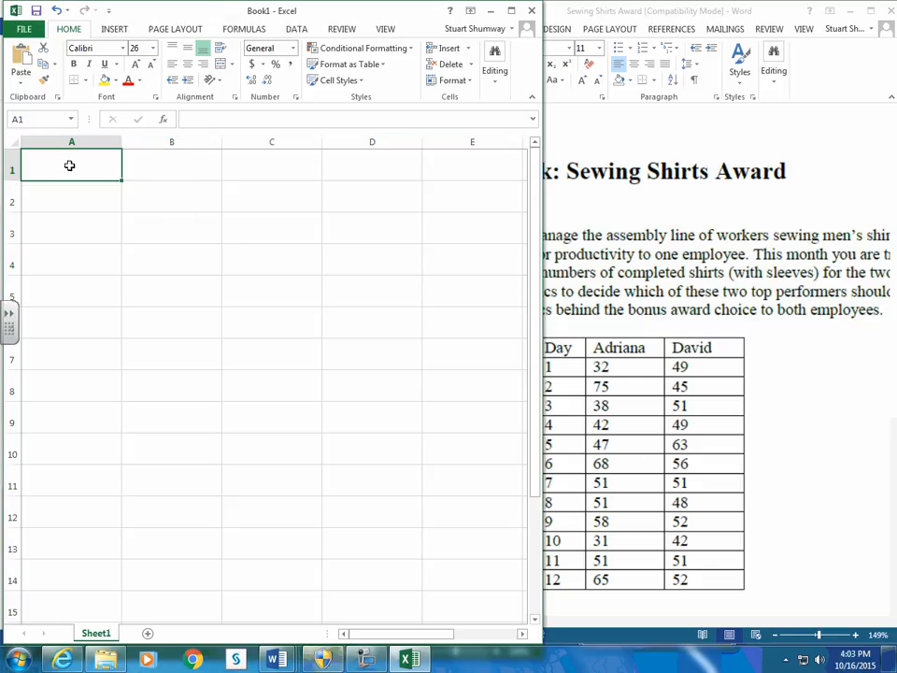
pyautogui.write('day')
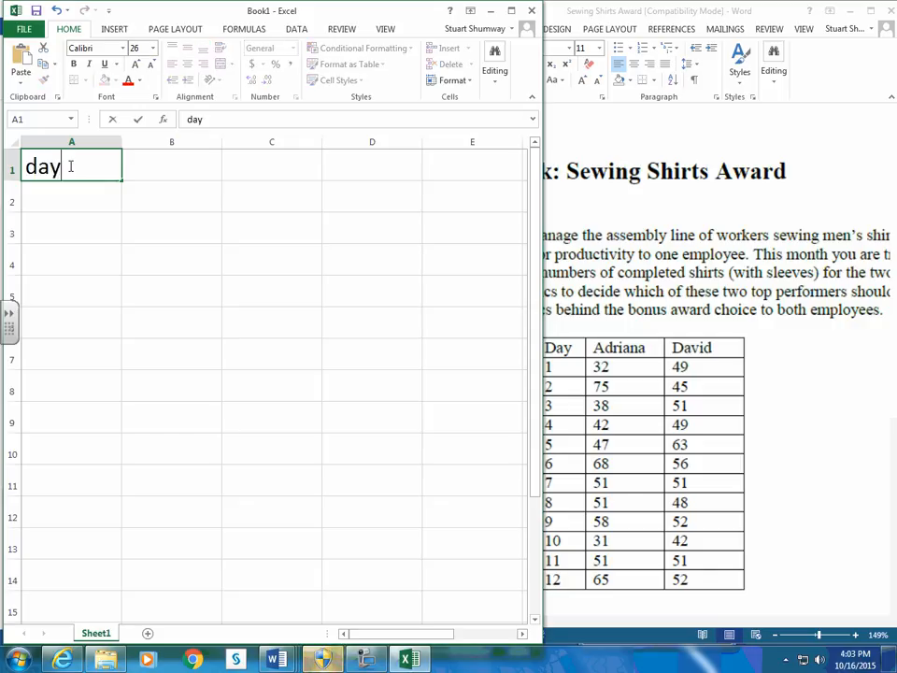
pyautogui.press('Tab')
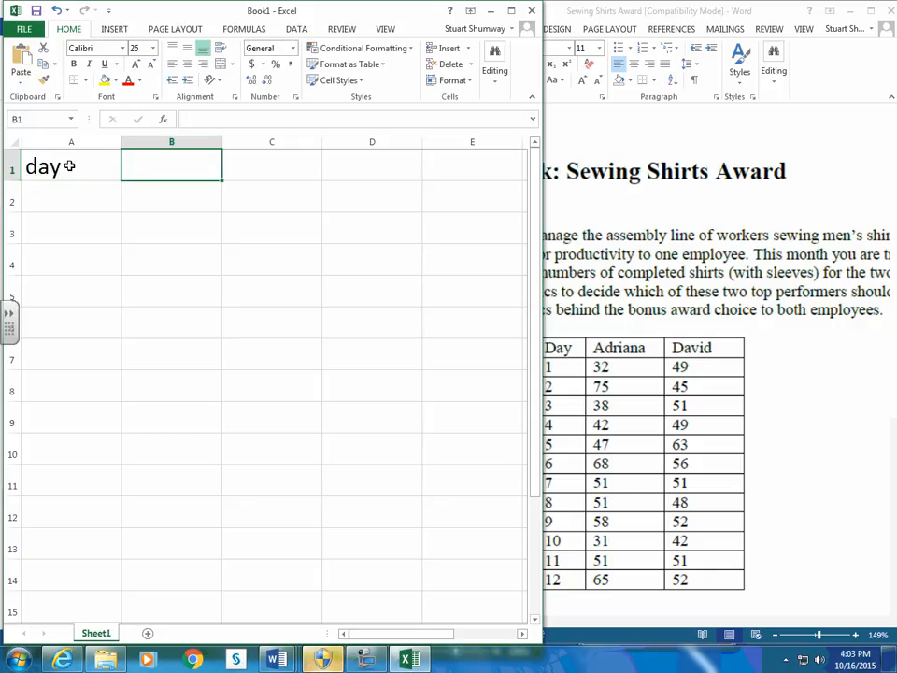
pyautogui.write('S')
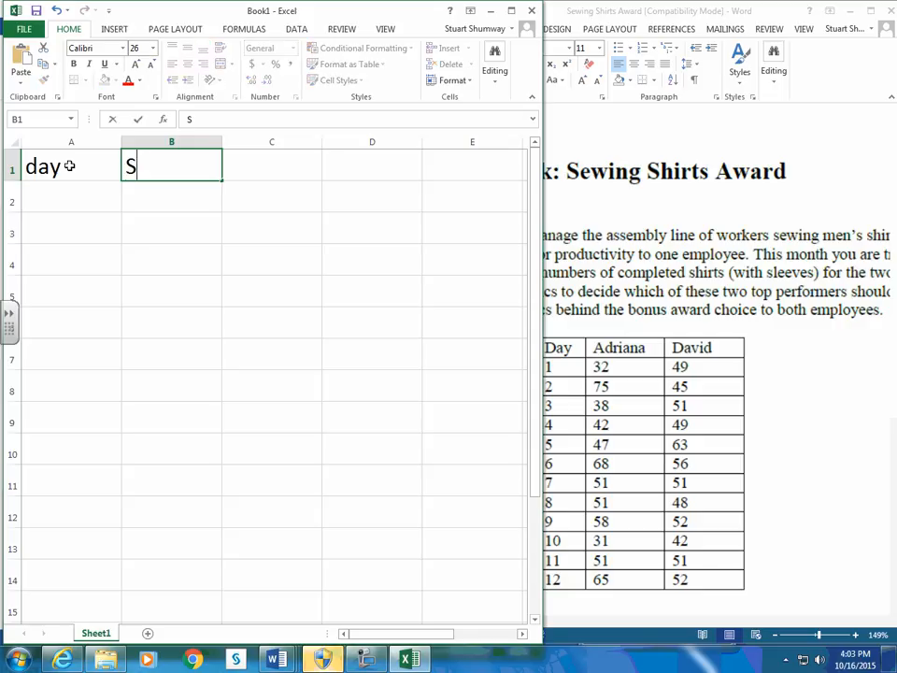
pyautogui.press('BackSpace')
pyautogui.write('Adriana')
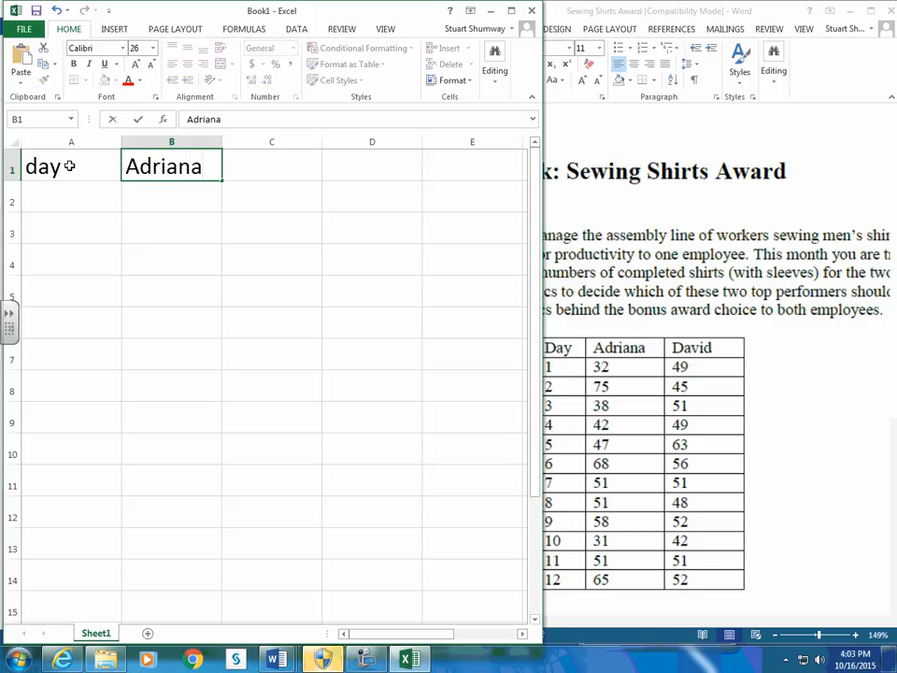
pyautogui.press('Tab')
pyautogui.write('David')
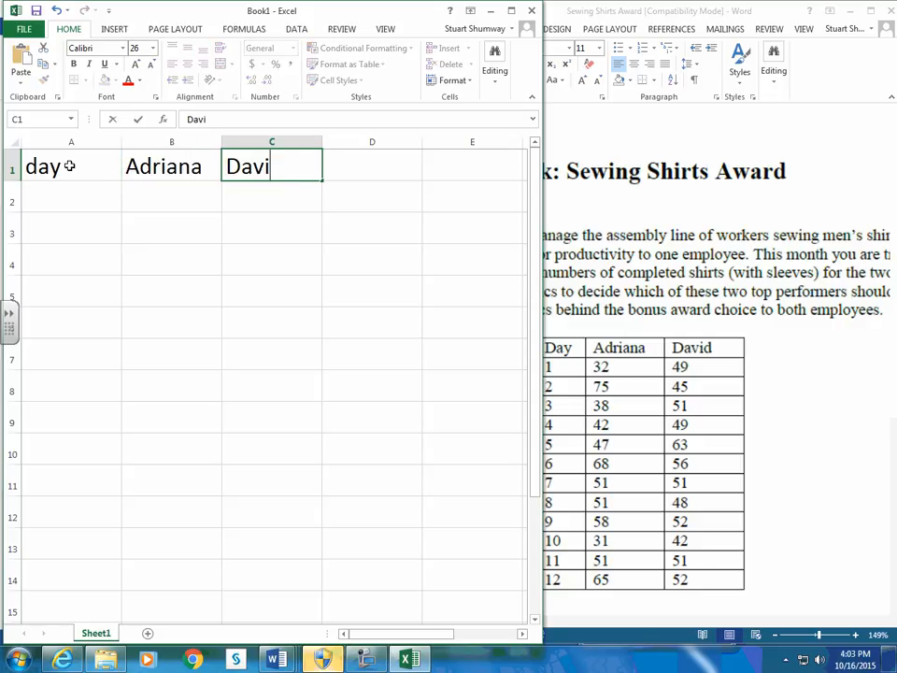
pyautogui.press('Return')
pyautogui.press('Left')
pyautogui.press('Left')
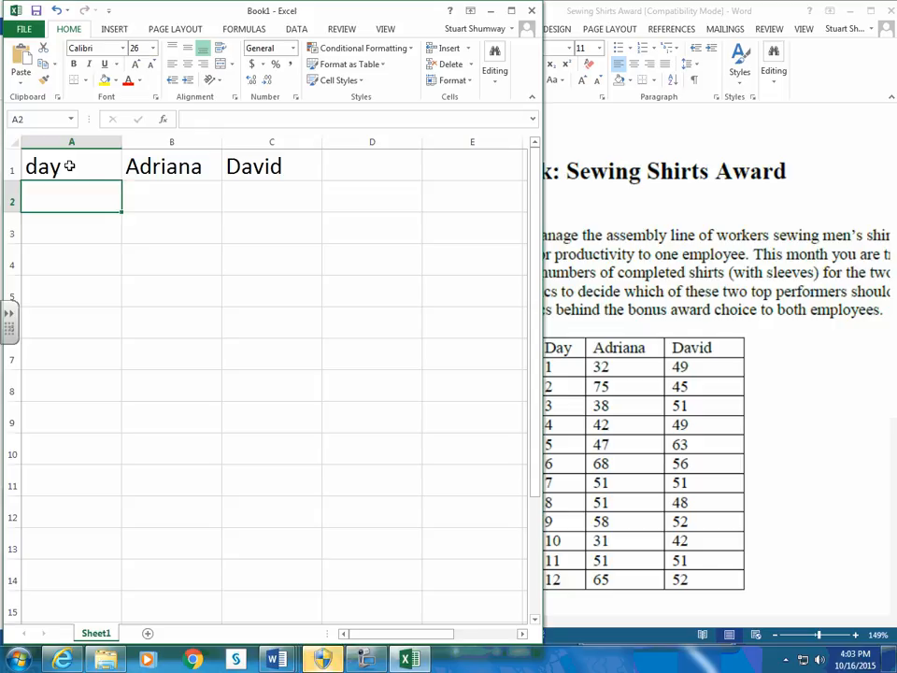
# - Enter 1, 2 and 3 below the day header and fill the series down to 12 in A13
pyautogui.write('1')
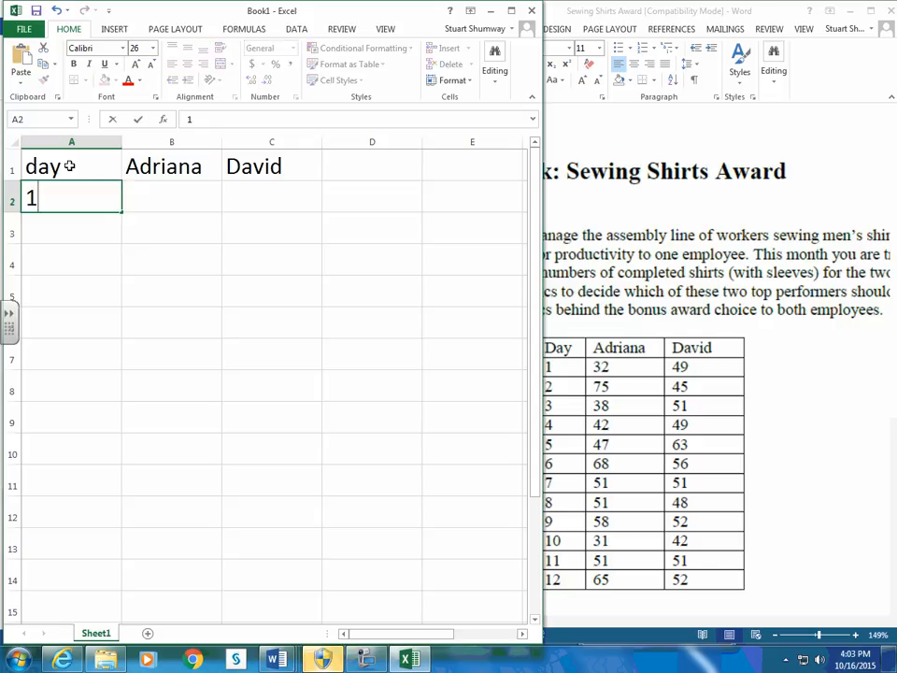
pyautogui.press('Return')
pyautogui.write('2')
pyautogui.press('Return')
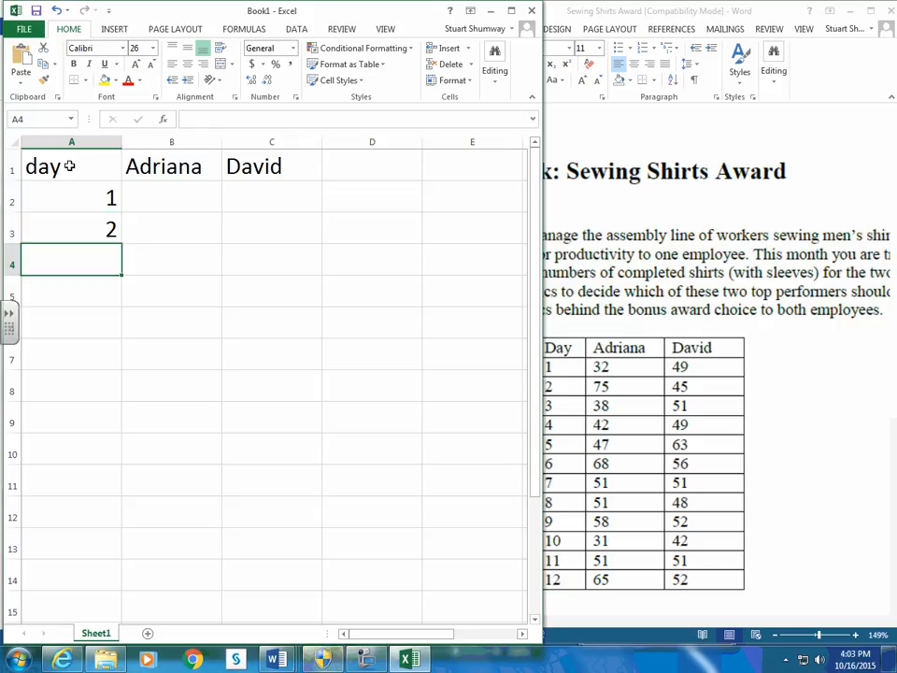
pyautogui.write('3')
pyautogui.press('Return')
pyautogui.moveTo(104, 197); pyautogui.dragTo(97, 262)
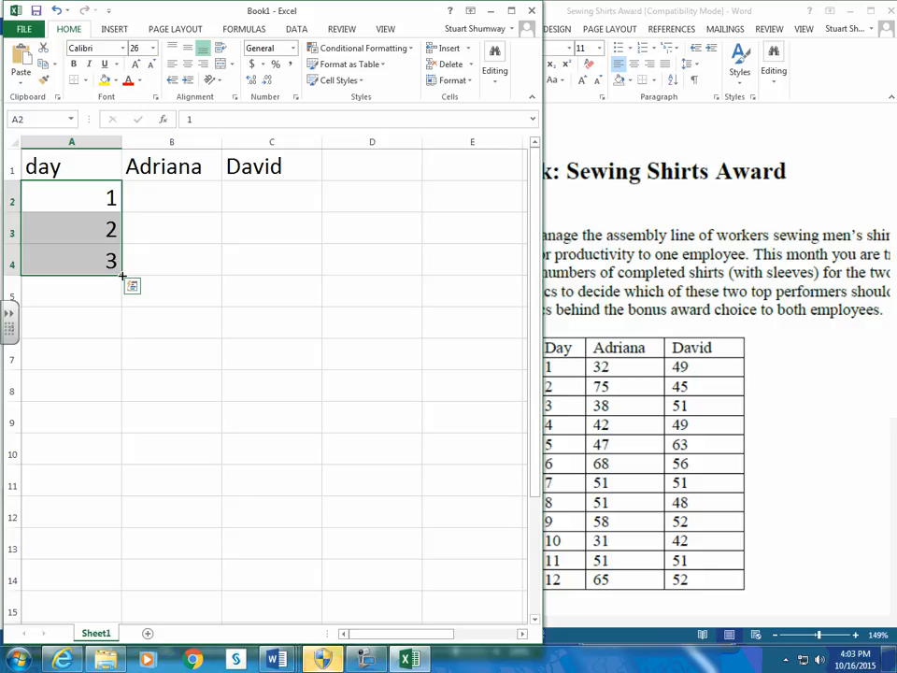
pyautogui.moveTo(122, 274); pyautogui.dragTo(114, 547)
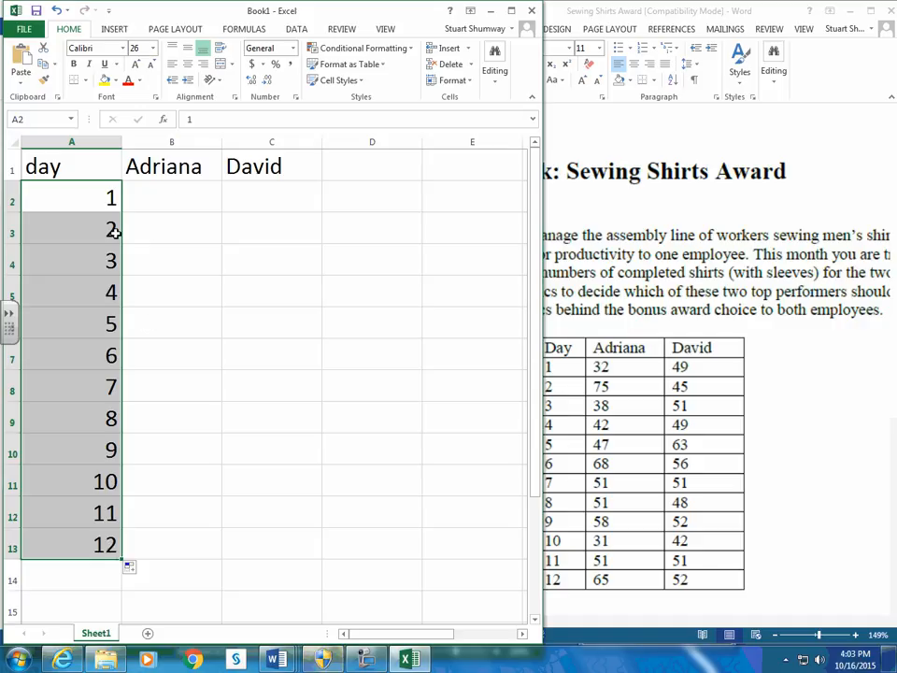
# - Enter both employees' shirt counts for the 12 days from the document's table in B2:C13, and maximize the workbook window
pyautogui.click(163, 200)
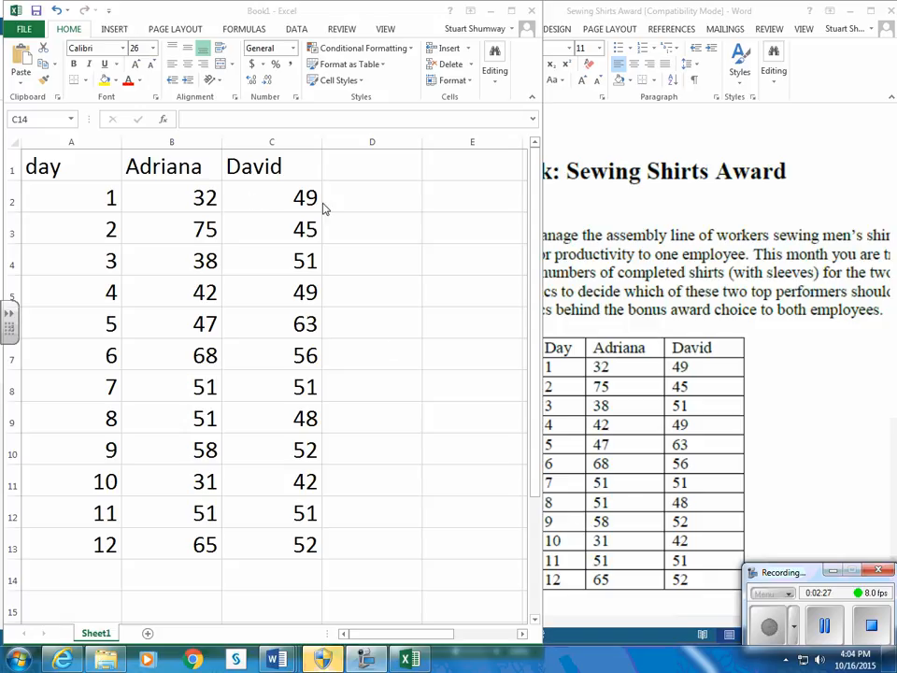
pyautogui.click(511, 13)
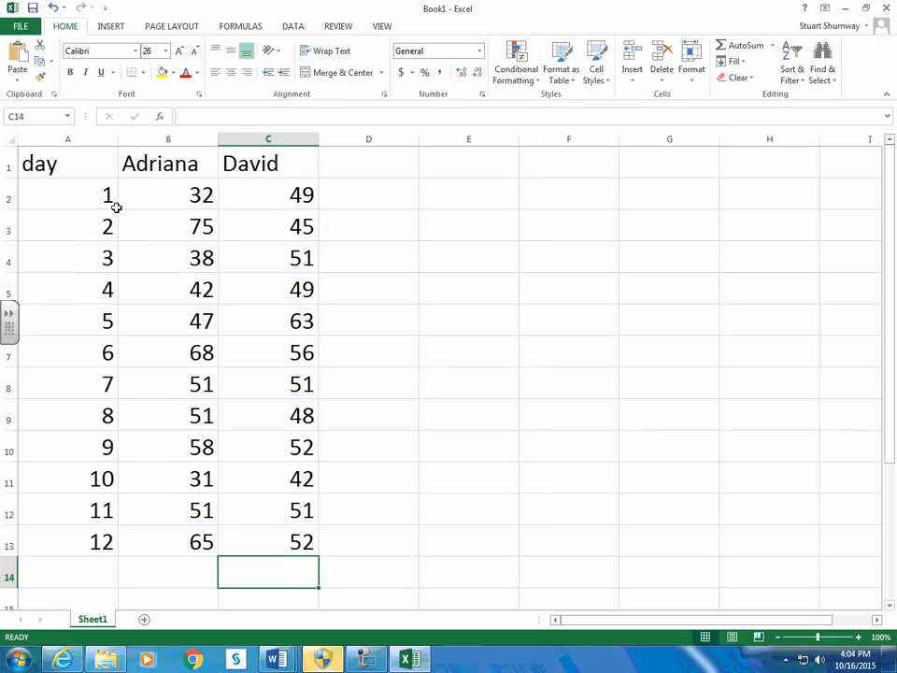
# - Copy both employees' columns B1:C13 and paste them as values starting at F1
pyautogui.moveTo(131, 165); pyautogui.dragTo(293, 540)
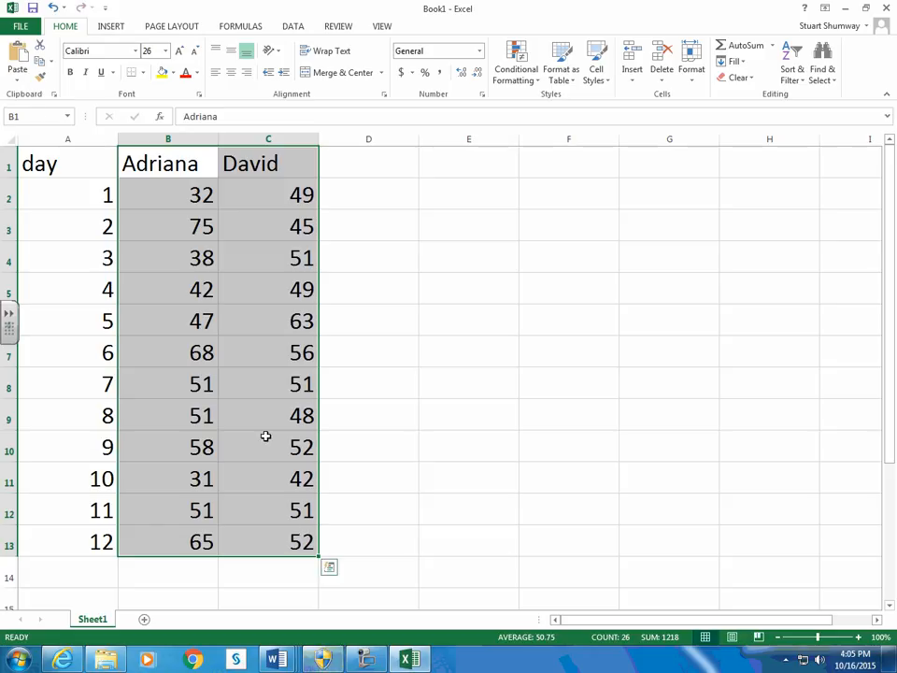
pyautogui.rightClick(183, 304)
pyautogui.click(198, 327)
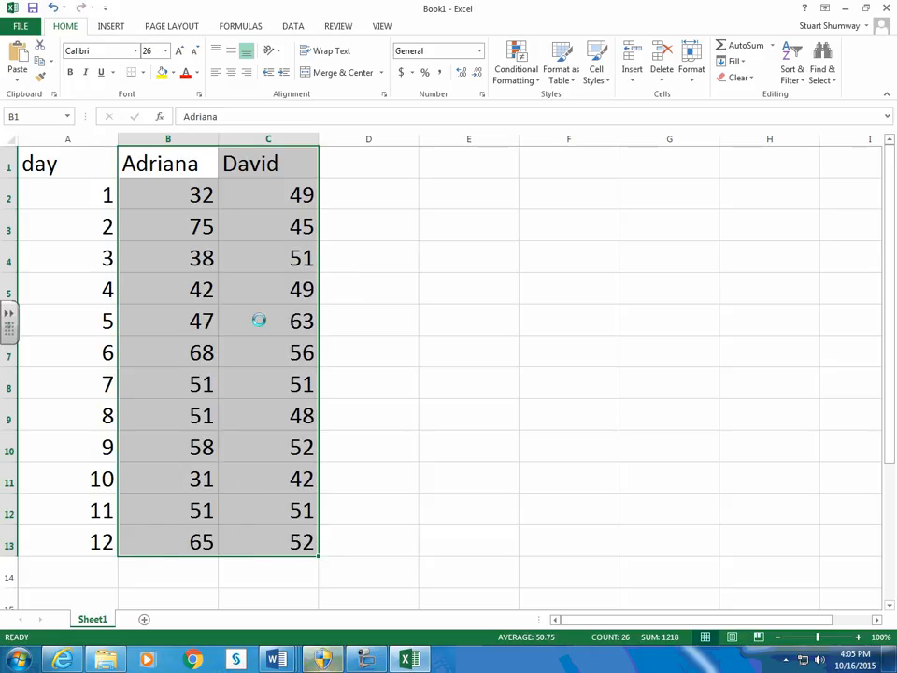
pyautogui.rightClick(537, 166)
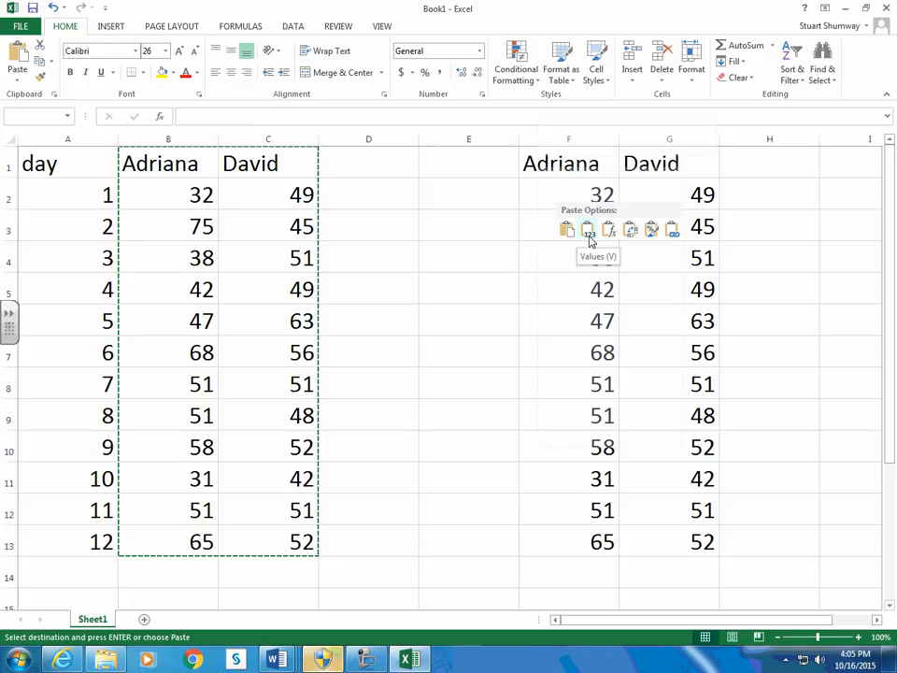
pyautogui.click(589, 233)
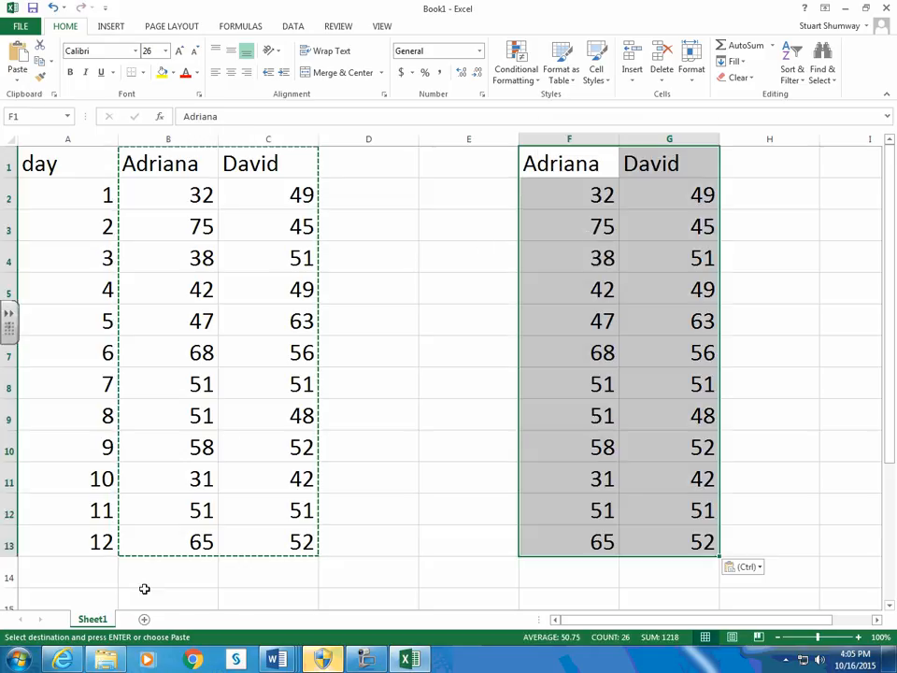
# - Label A14 "mean (average)" and widen column A so the whole label fits
pyautogui.click(75, 581)
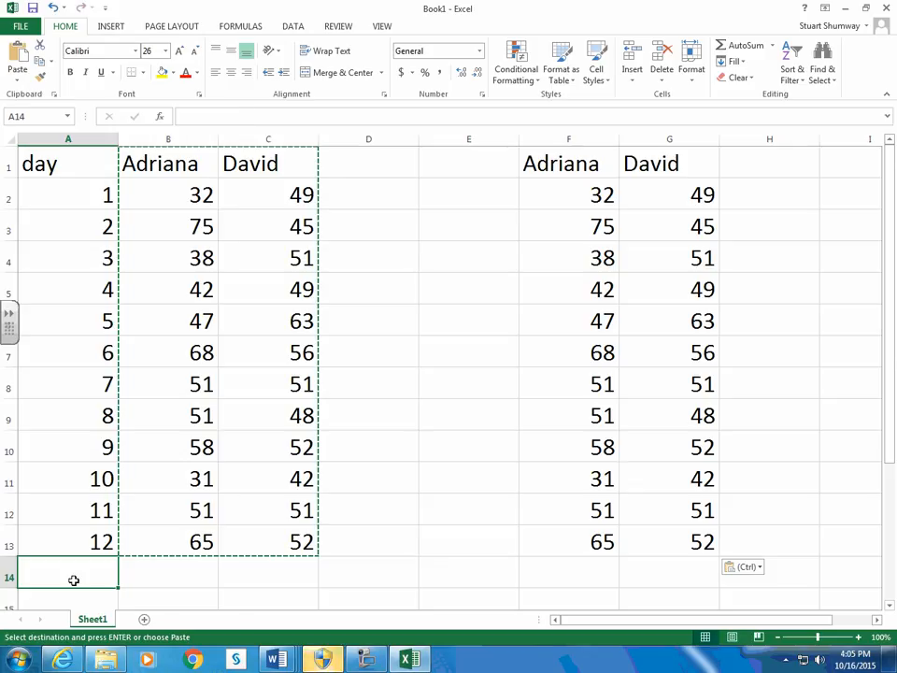
pyautogui.write('mean')
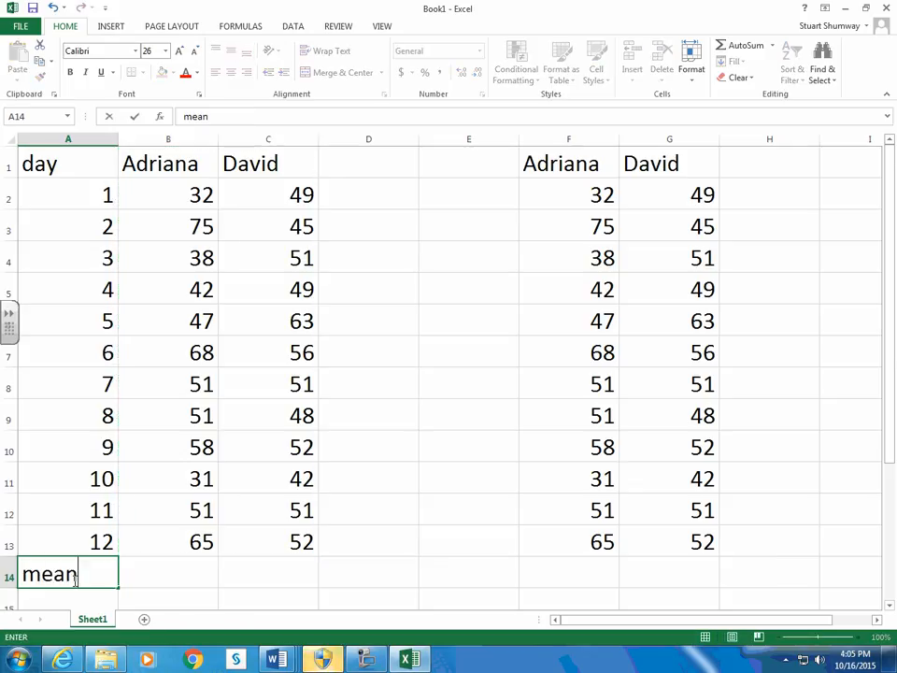
pyautogui.write(' (av')
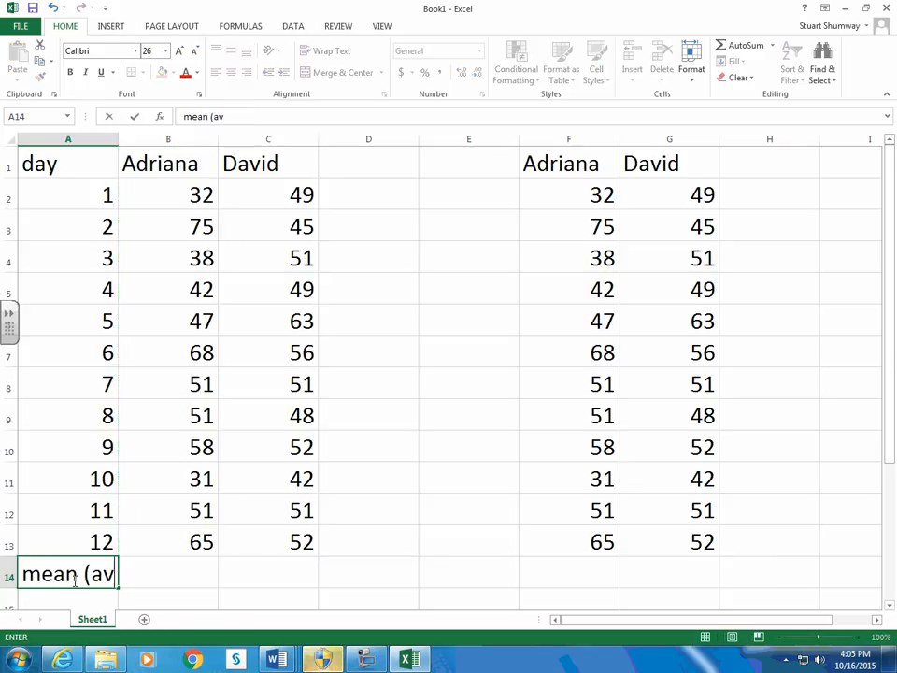
pyautogui.write('erage)')
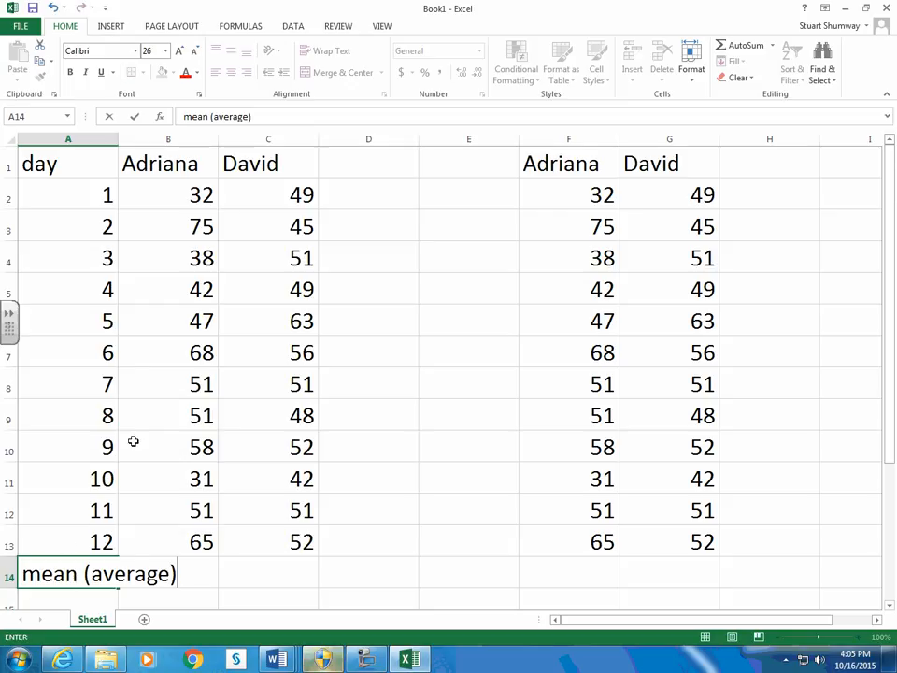
pyautogui.click(120, 141)
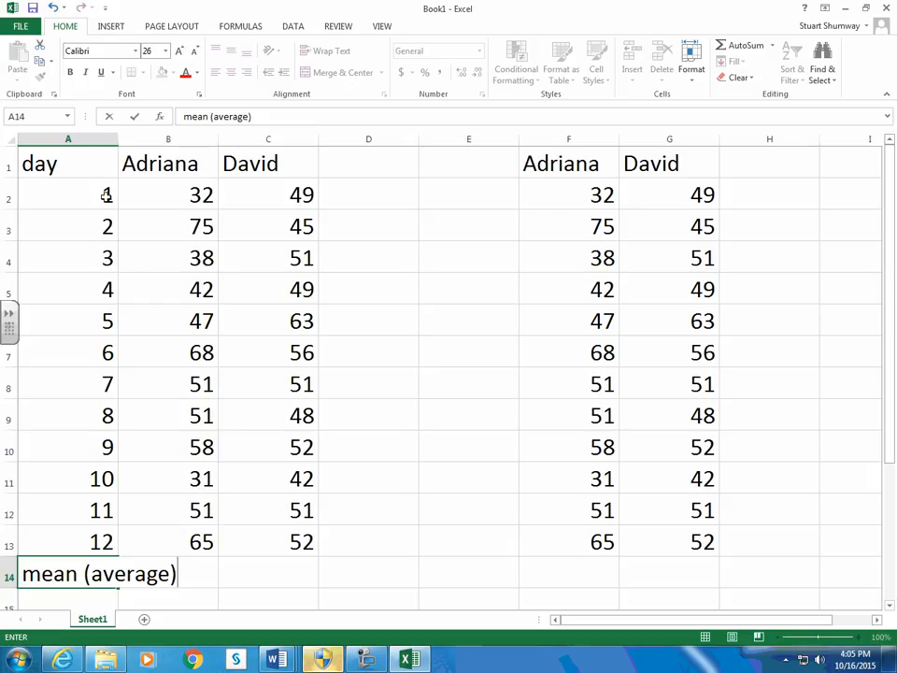
pyautogui.click(136, 260)
pyautogui.press('Return')
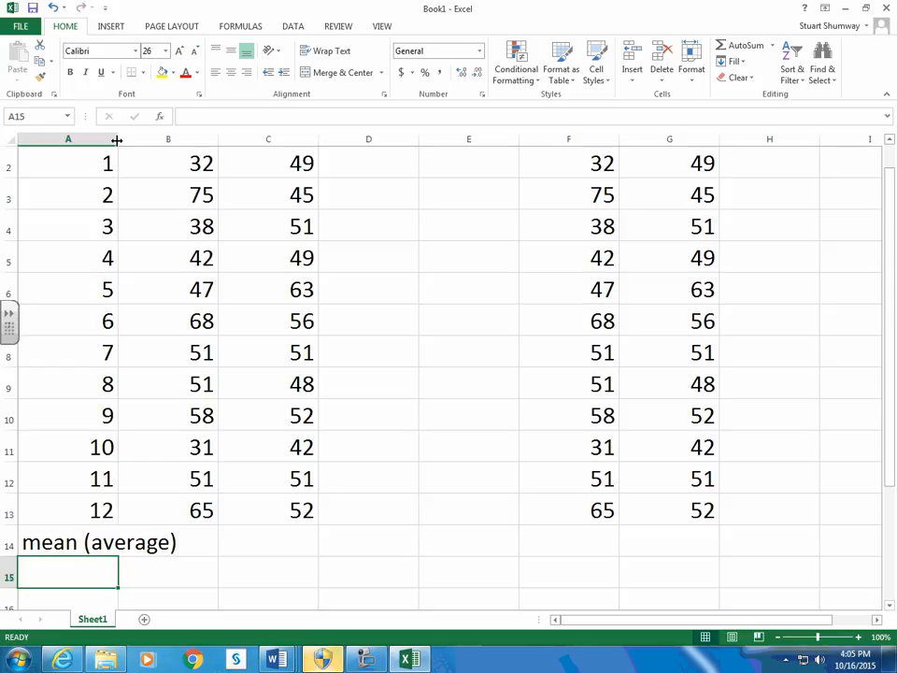
pyautogui.moveTo(117, 141); pyautogui.dragTo(196, 145)
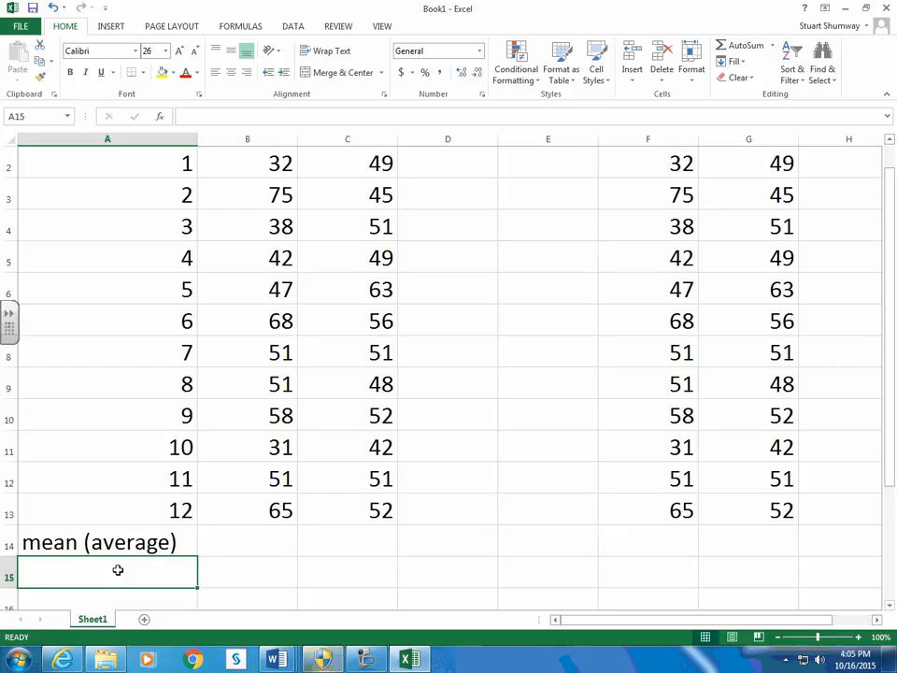
# - Enter the label "median" in A15, below the mean label
pyautogui.write('media')
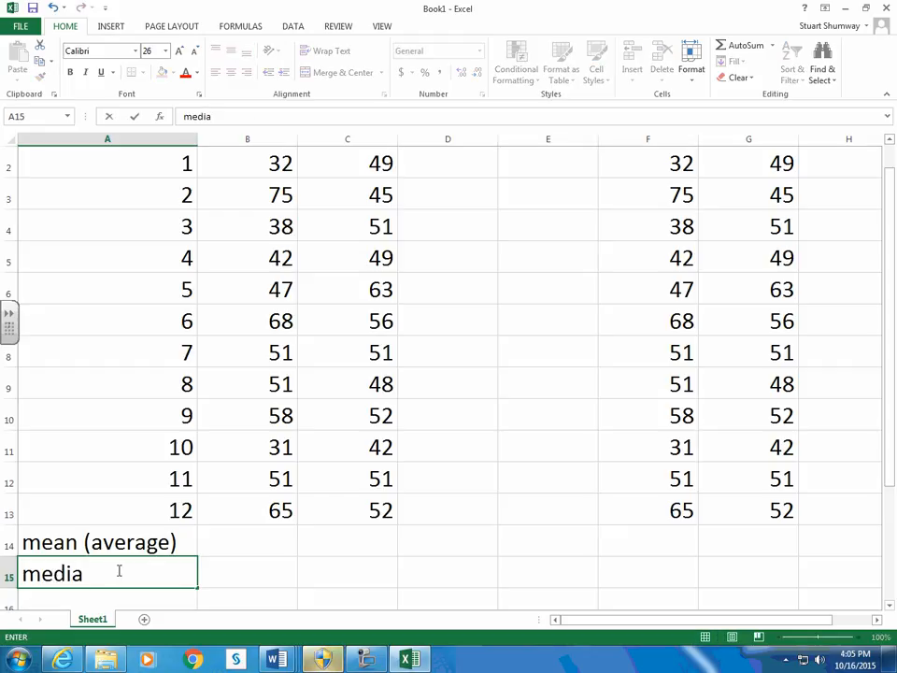
pyautogui.press('Return')
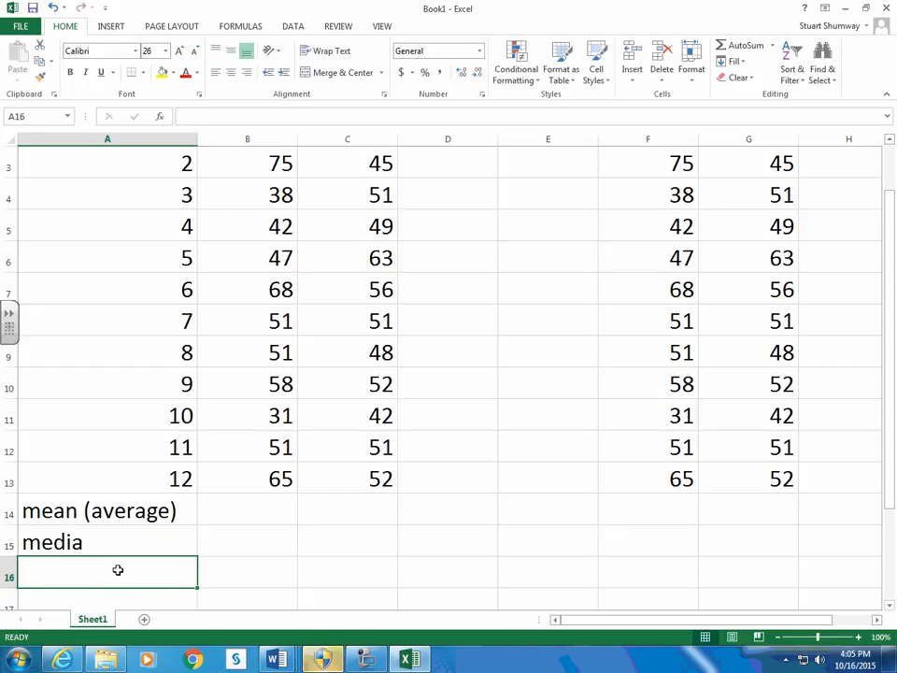
pyautogui.press('Up')
pyautogui.write('median')
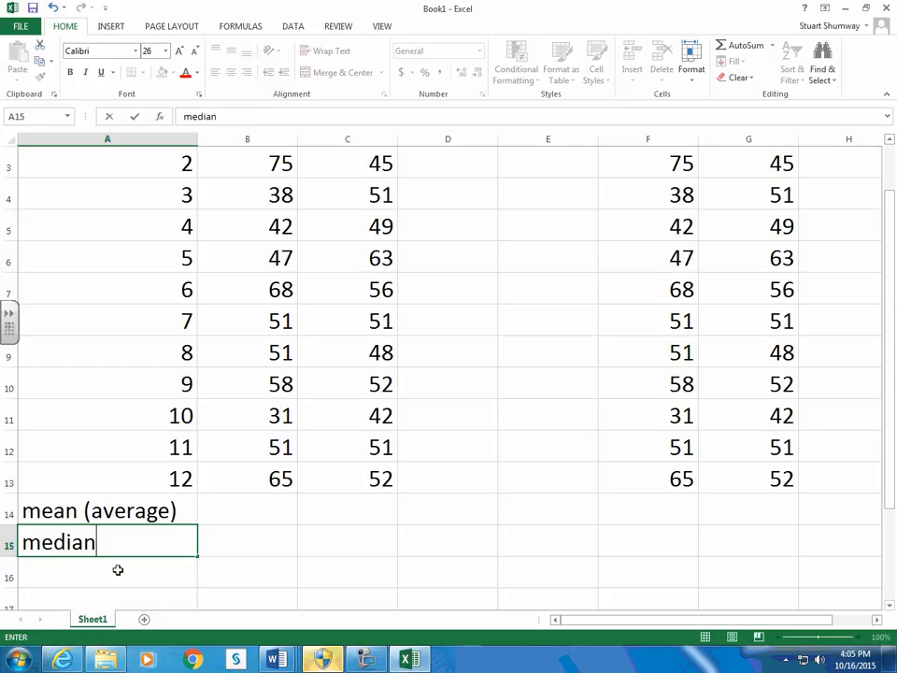
pyautogui.press('Return')
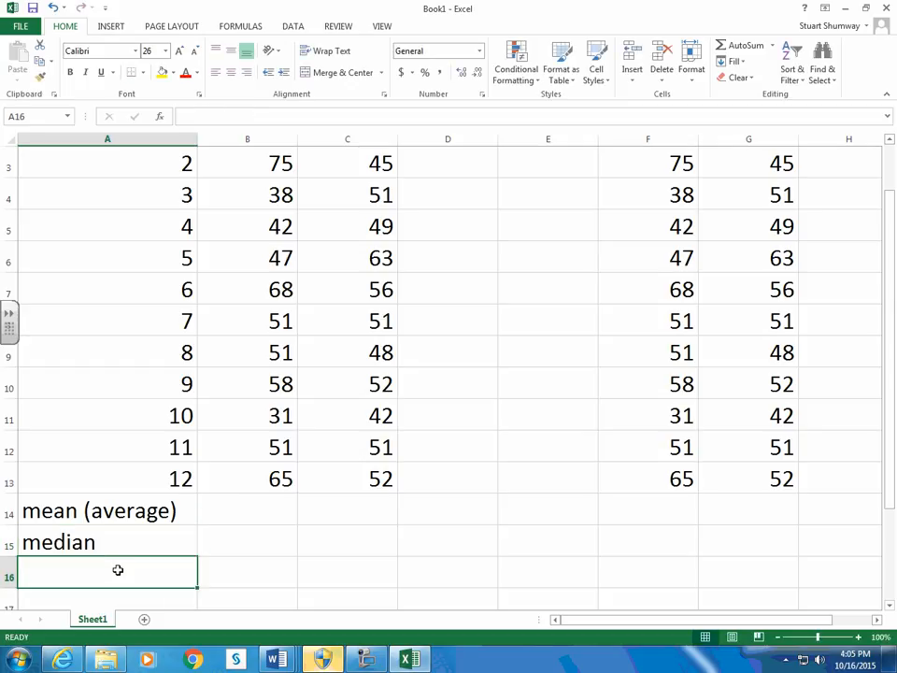
# - Calculate the first employee's mean in B14 with the AVERAGE function over B2:B13
pyautogui.click(250, 514)
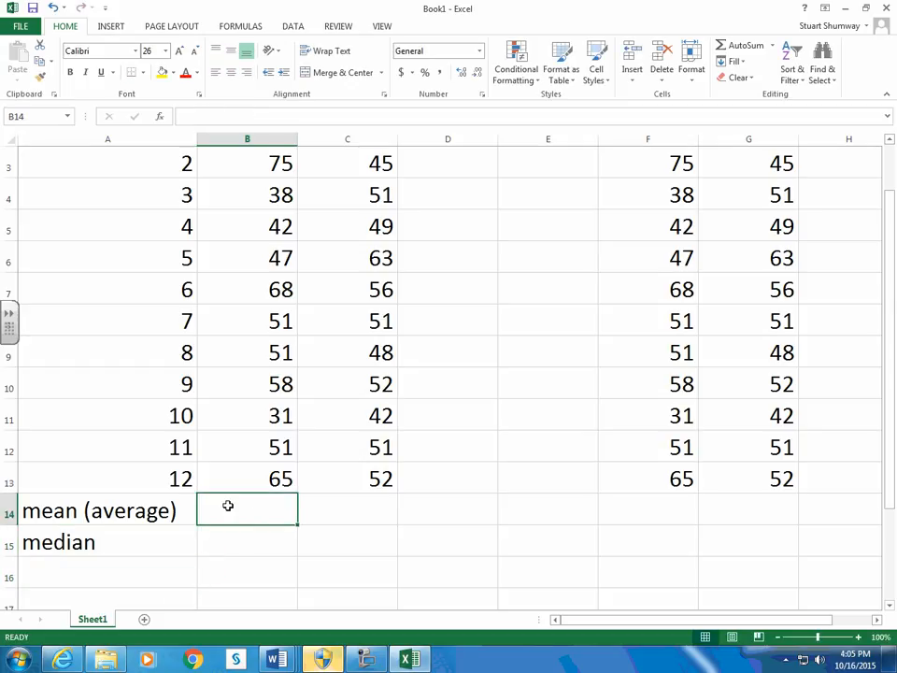
pyautogui.write('=aver')
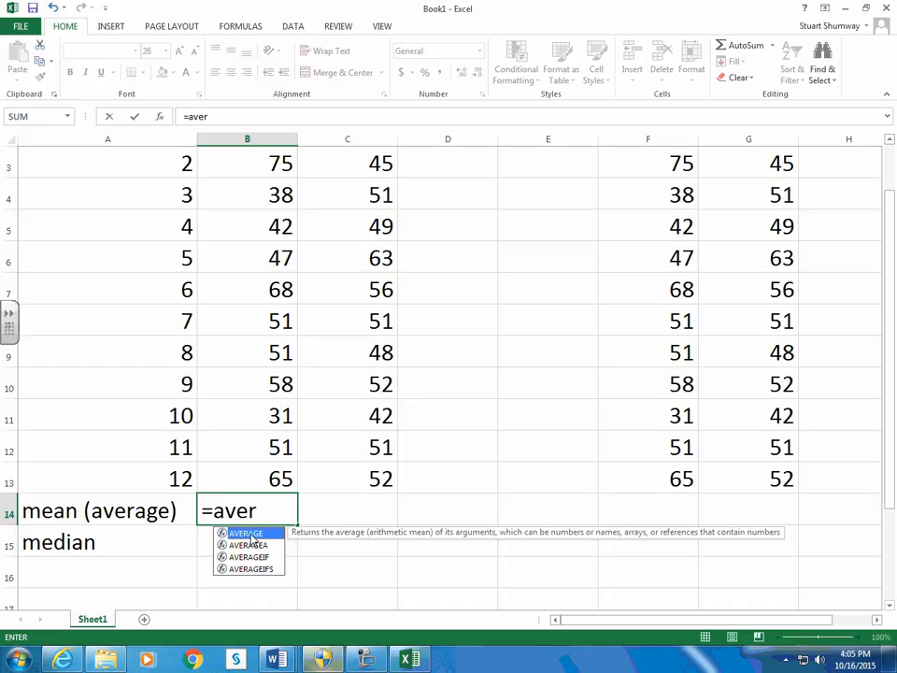
pyautogui.doubleClick(251, 536)
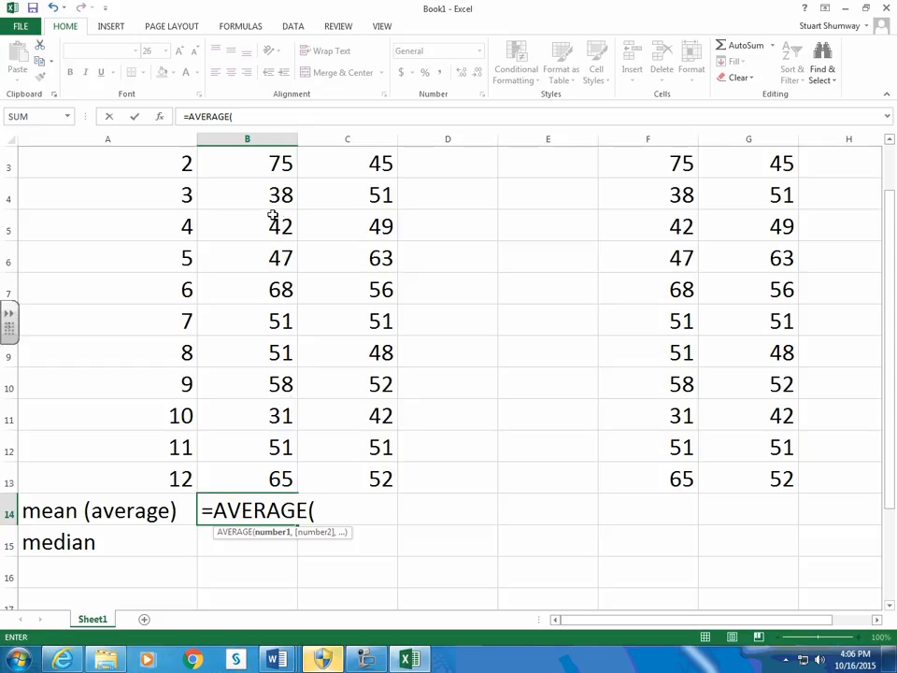
pyautogui.scroll(1, 279, 169)
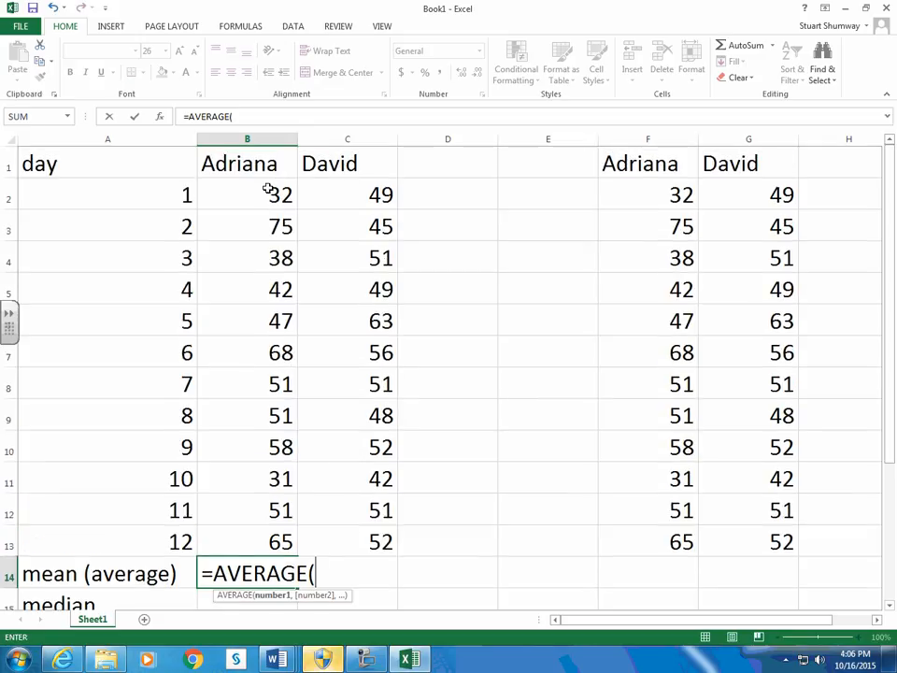
pyautogui.click(268, 187)
pyautogui.moveTo(270, 206); pyautogui.dragTo(279, 539)
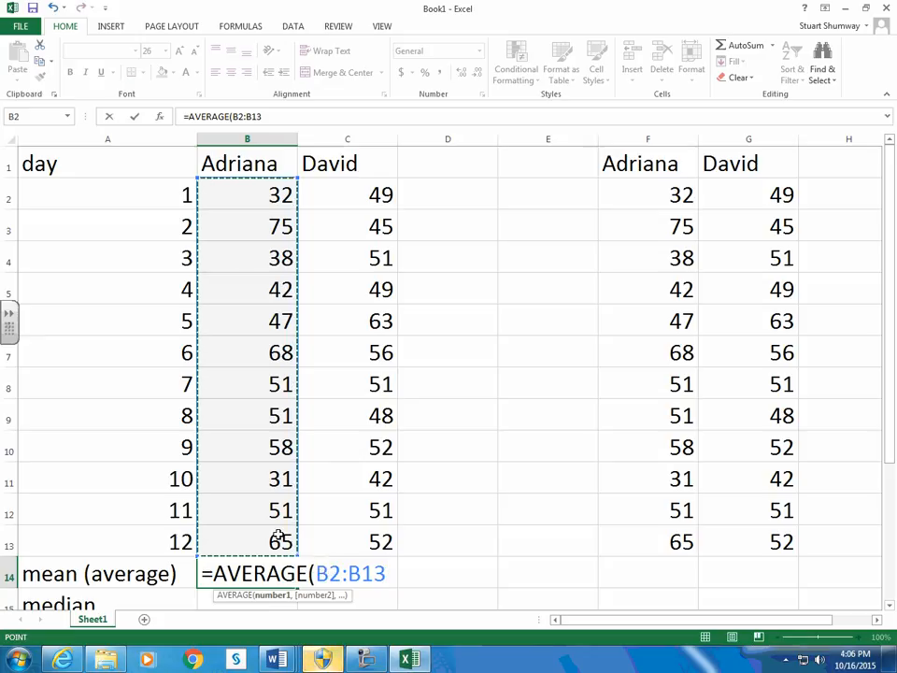
pyautogui.press('Return')
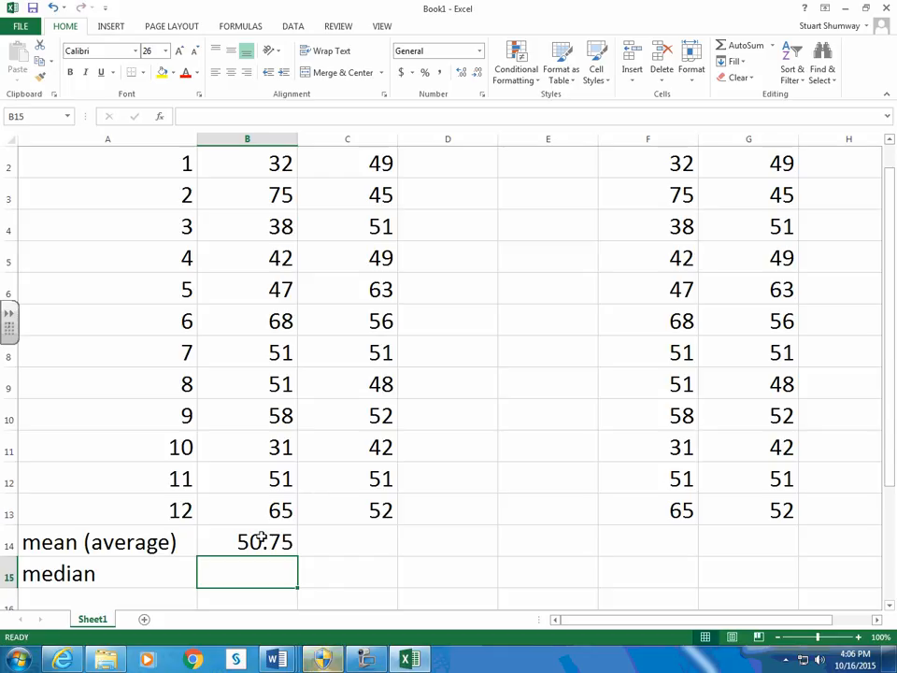
# - Fill the AVERAGE formula from B14 across to C14 for the second employee
pyautogui.click(263, 537)
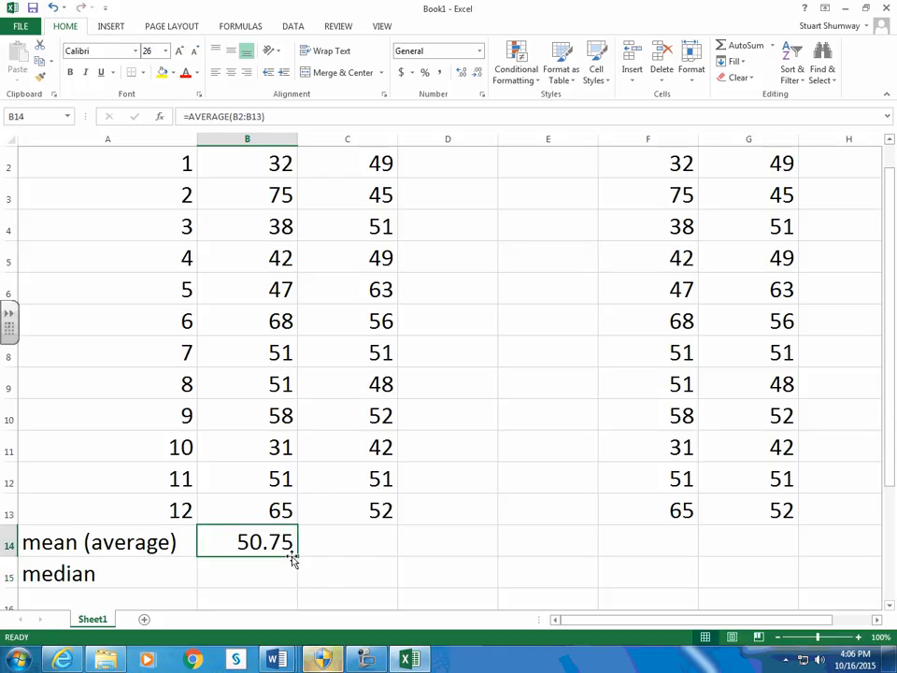
pyautogui.moveTo(298, 556); pyautogui.dragTo(394, 561)
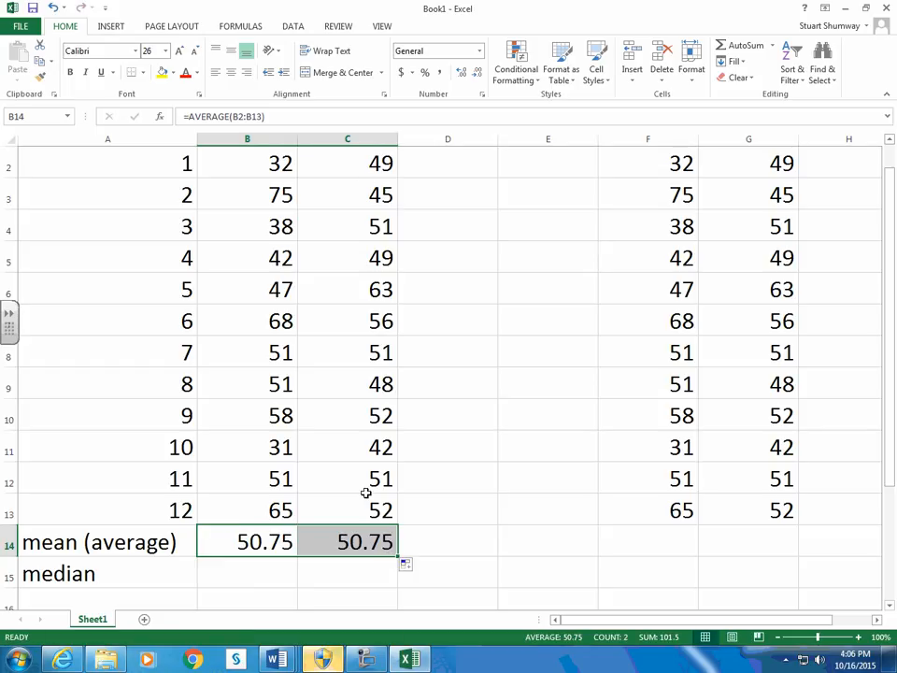
pyautogui.scroll(1, 365, 493)
pyautogui.scroll(-1, 365, 493)
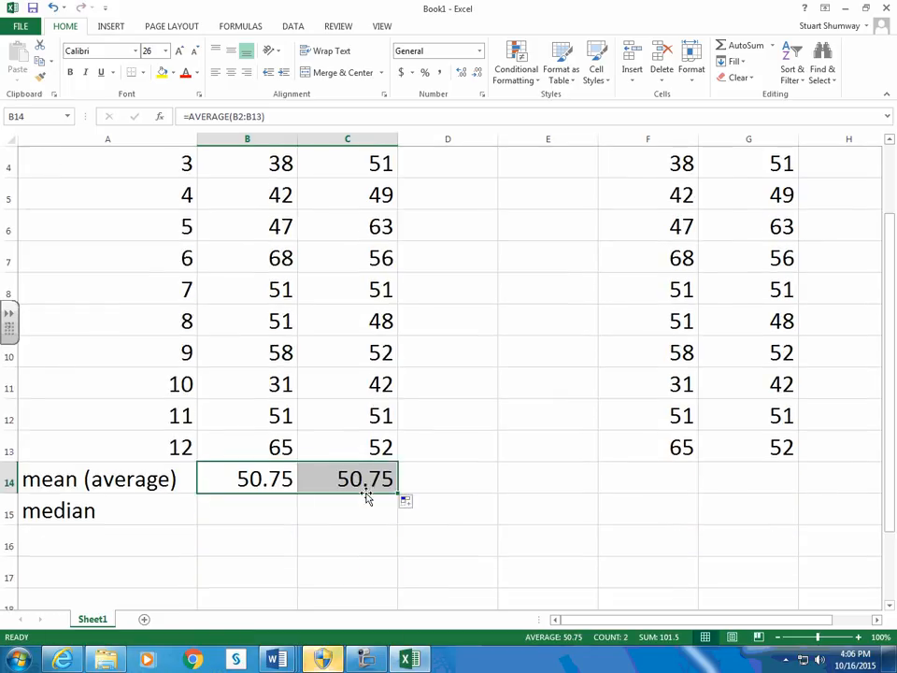
pyautogui.scroll(1, 366, 492)
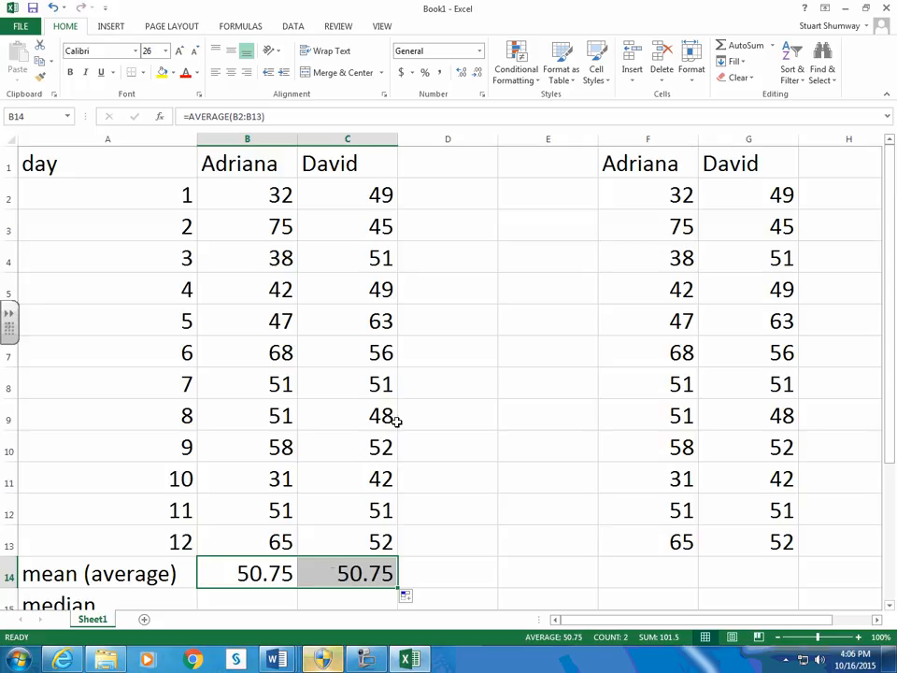
# - Test the mean formula's recalculation by setting C2 to 40, and restore C2 to 49
pyautogui.click(376, 195)
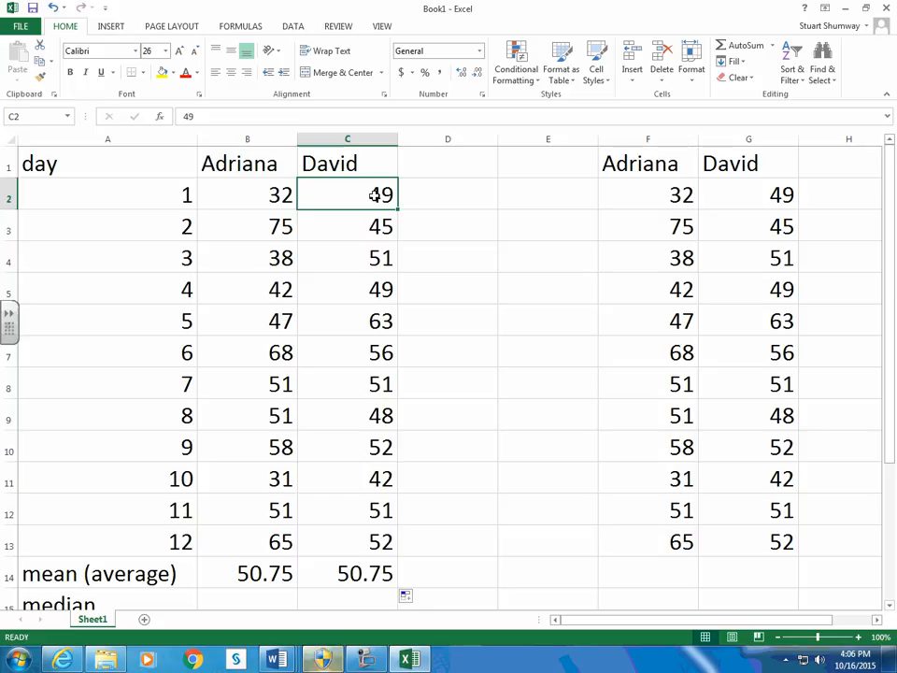
pyautogui.write('40')
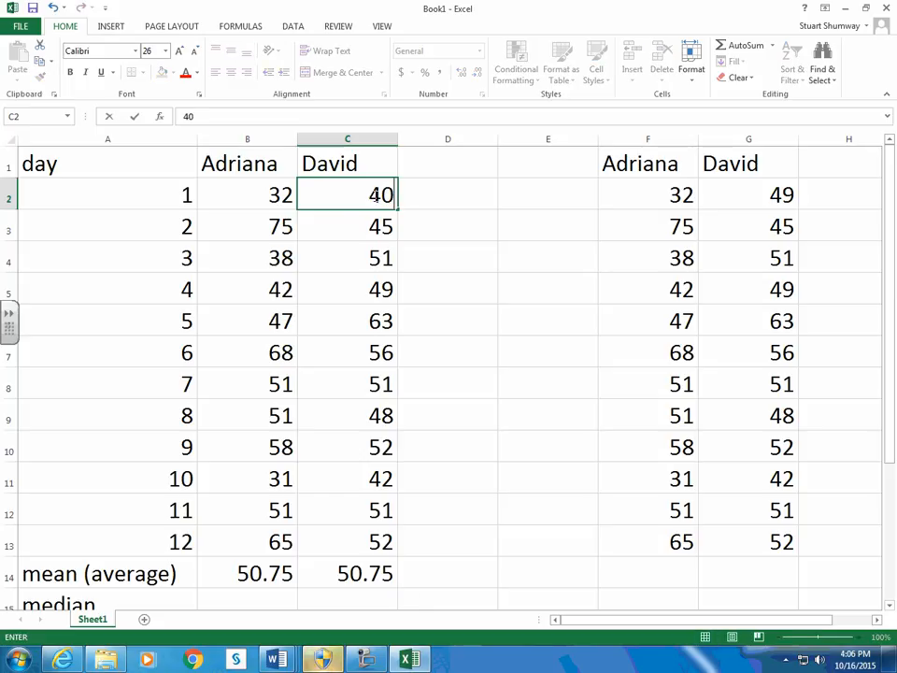
pyautogui.press('Return')
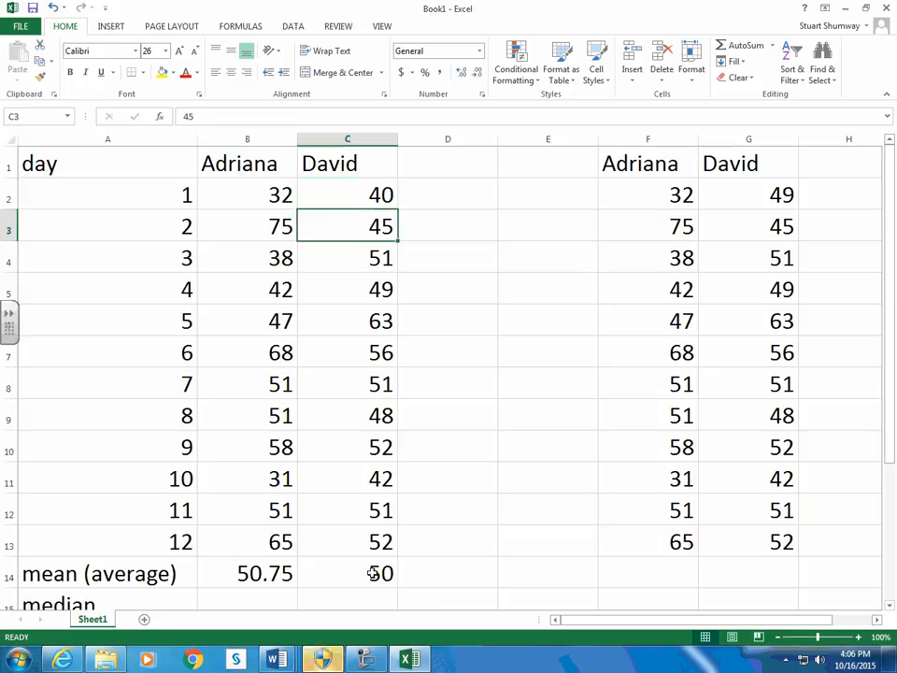
pyautogui.click(352, 199)
pyautogui.write('49')
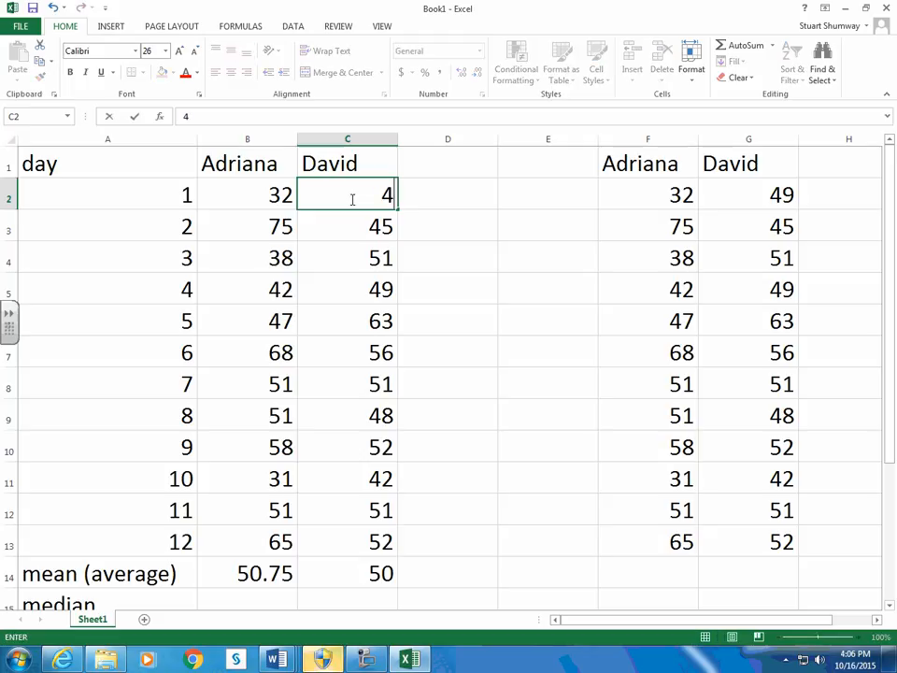
pyautogui.press('Return')
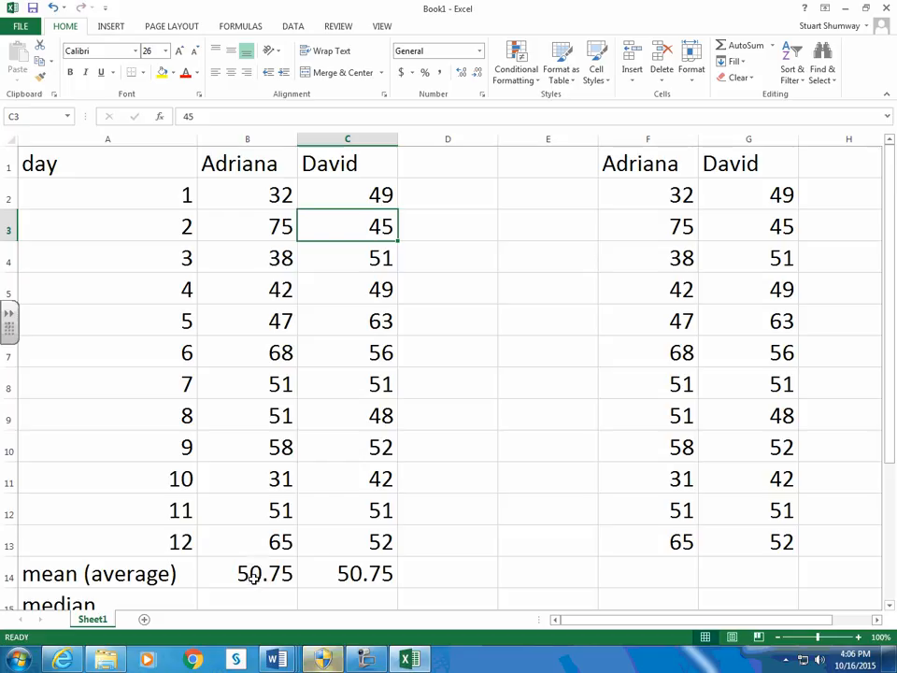
# - Calculate the first employee's median in B15 with the MEDIAN function over B2:B13, and fill the formula across to C15
pyautogui.scroll(-1, 267, 570)
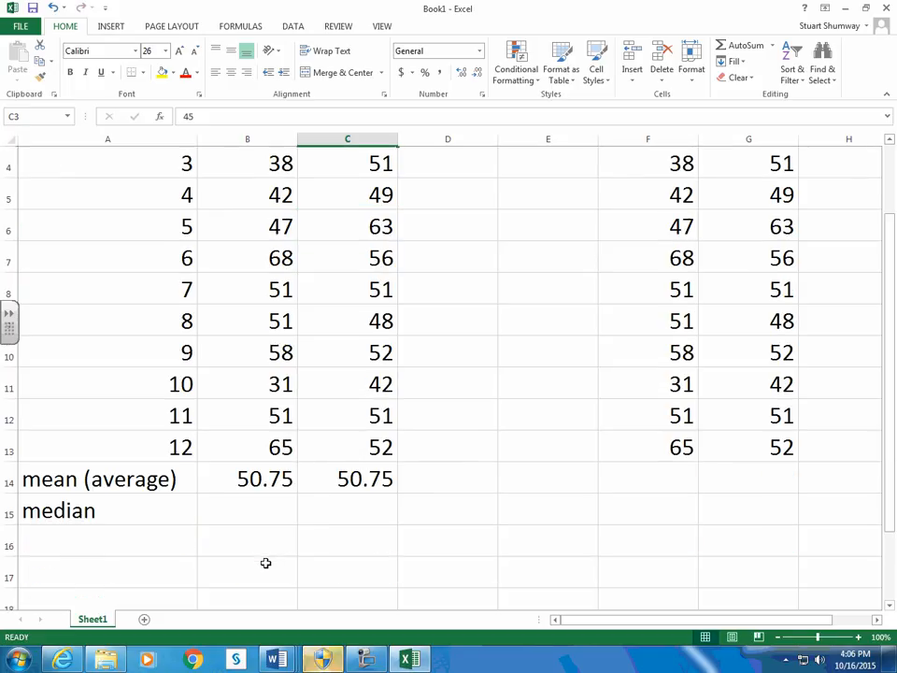
pyautogui.click(277, 501)
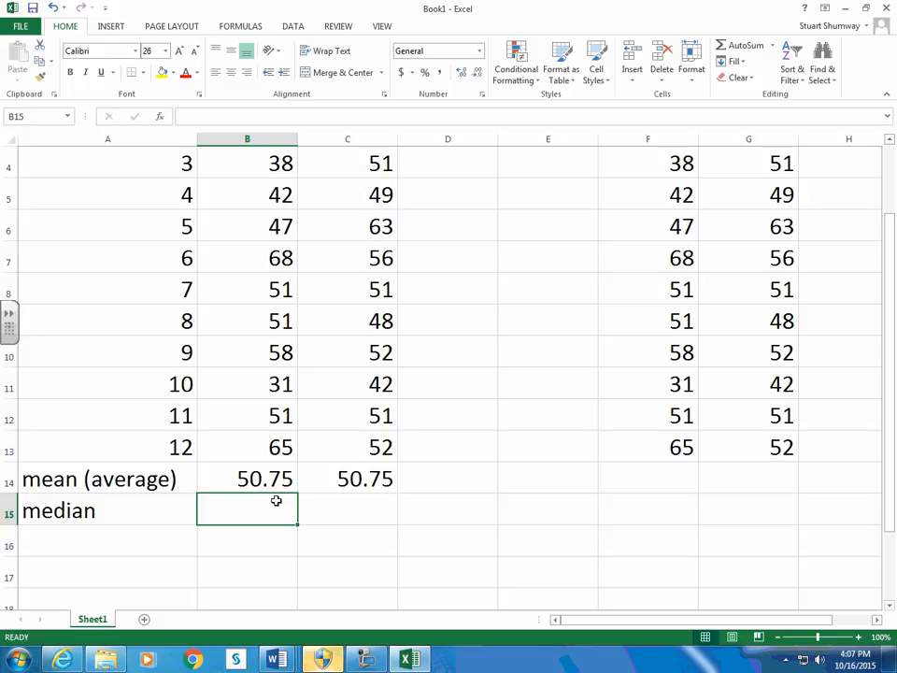
pyautogui.write('=median')
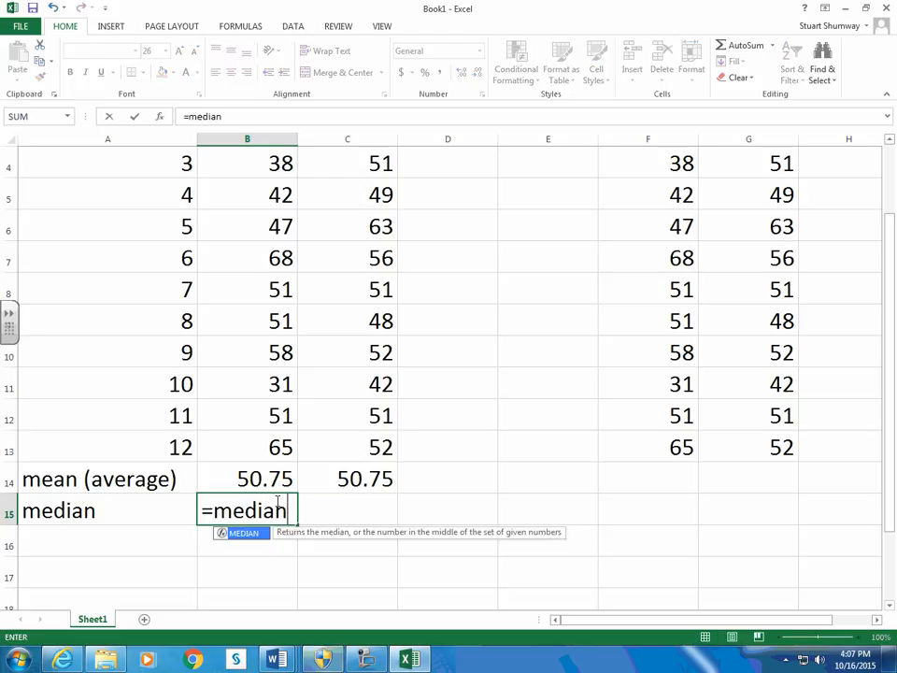
pyautogui.write('(')
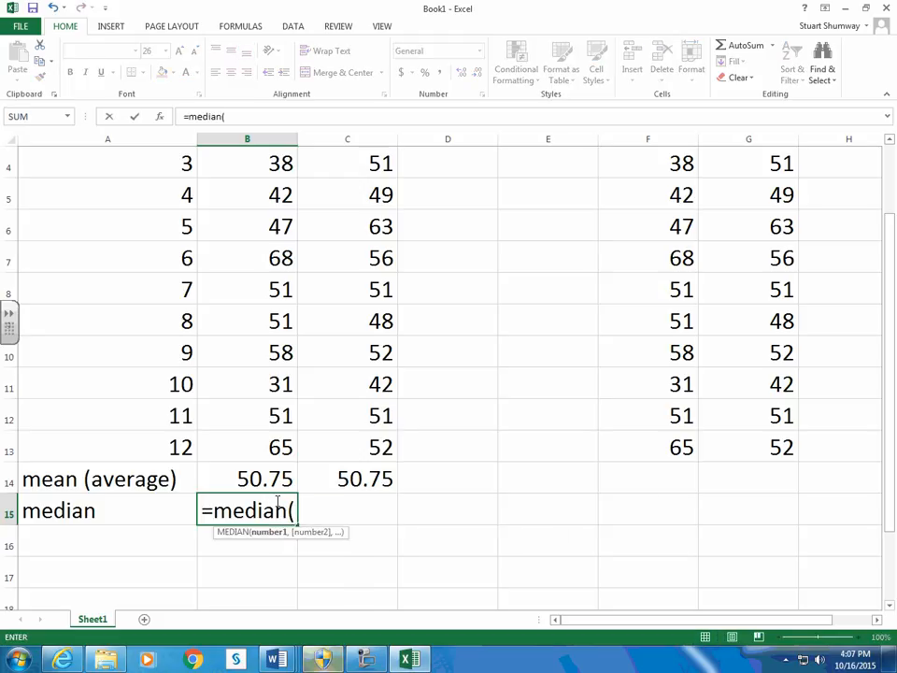
pyautogui.scroll(1, 224, 464)
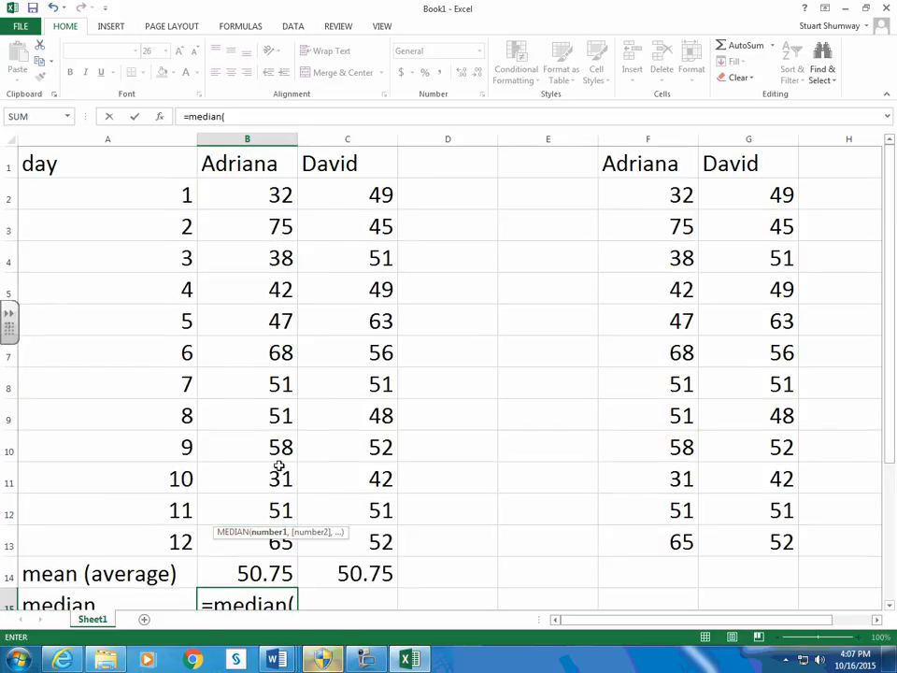
pyautogui.moveTo(256, 196); pyautogui.dragTo(269, 545)
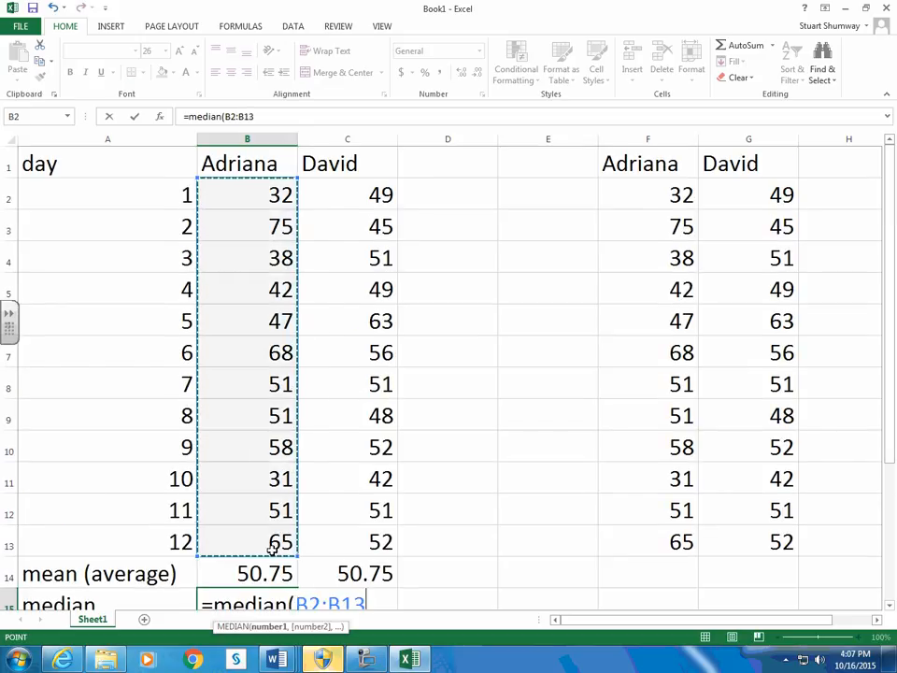
pyautogui.press('Return')
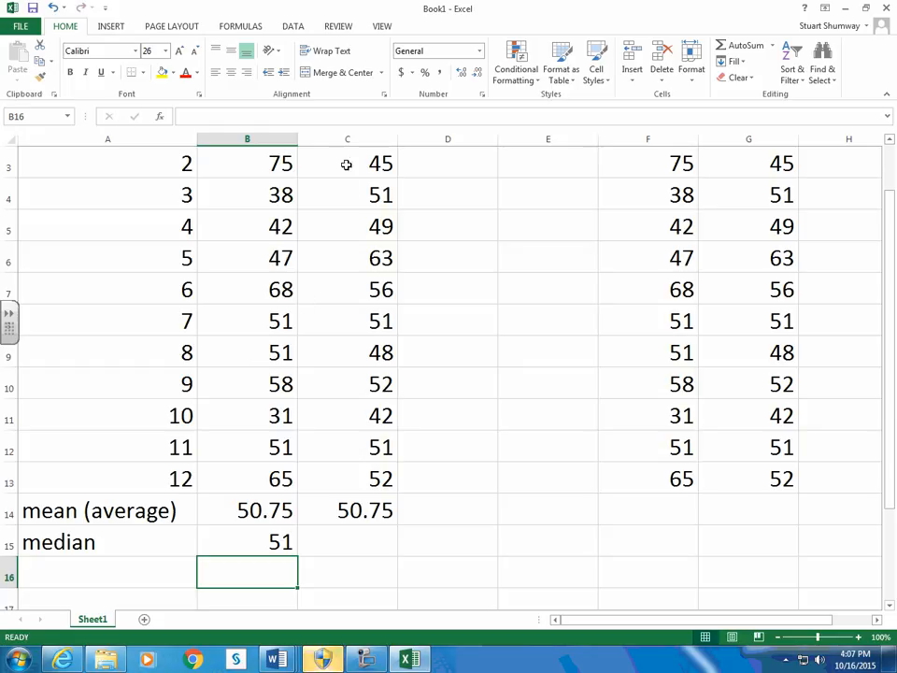
pyautogui.click(245, 549)
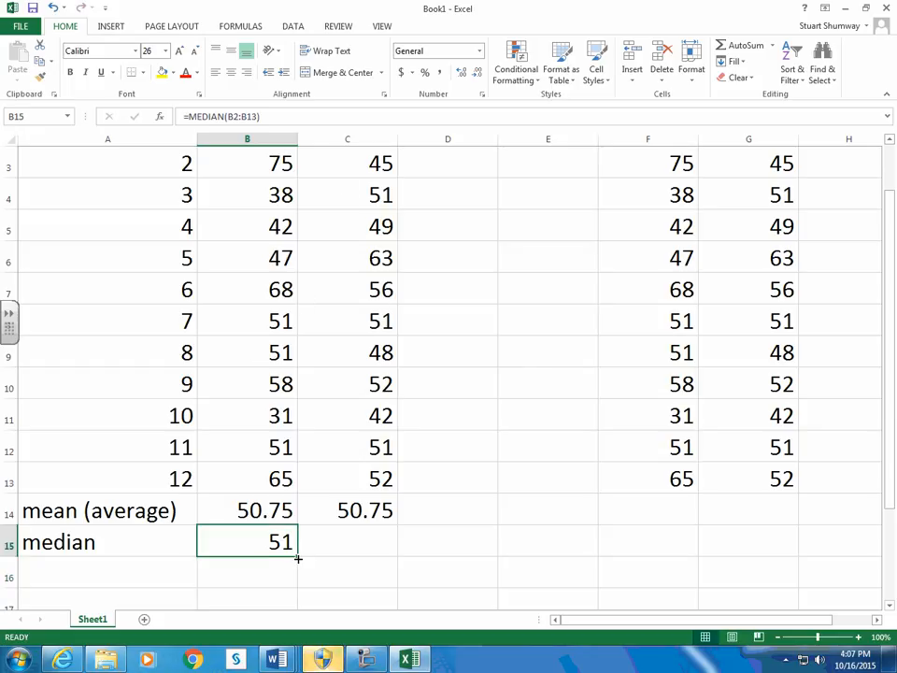
pyautogui.moveTo(297, 558); pyautogui.dragTo(371, 551)
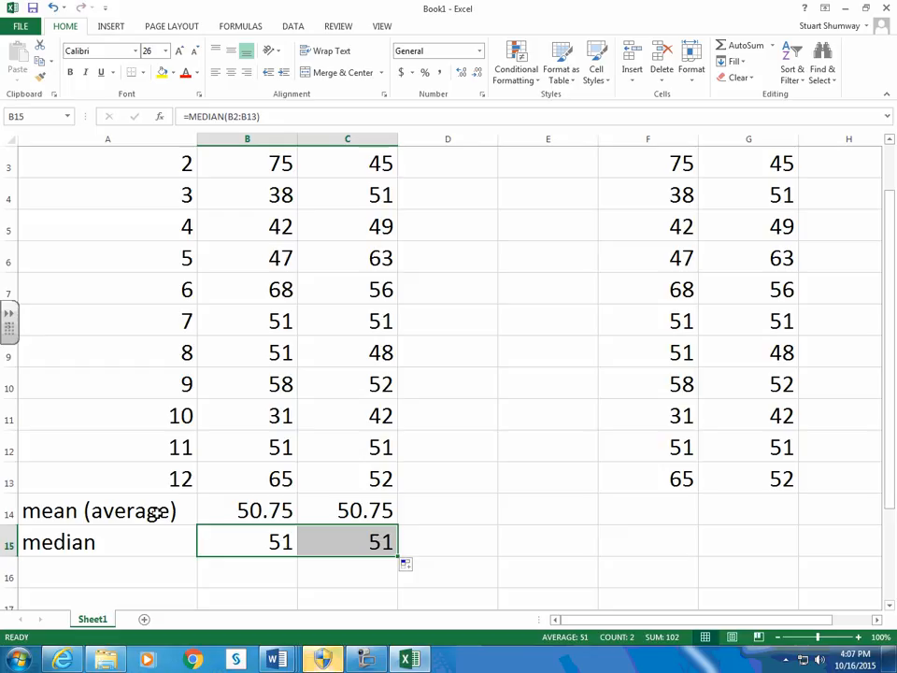
# - Copy the day column A1:A13 into E1, beside the duplicate production data
pyautogui.scroll(1, 159, 513)
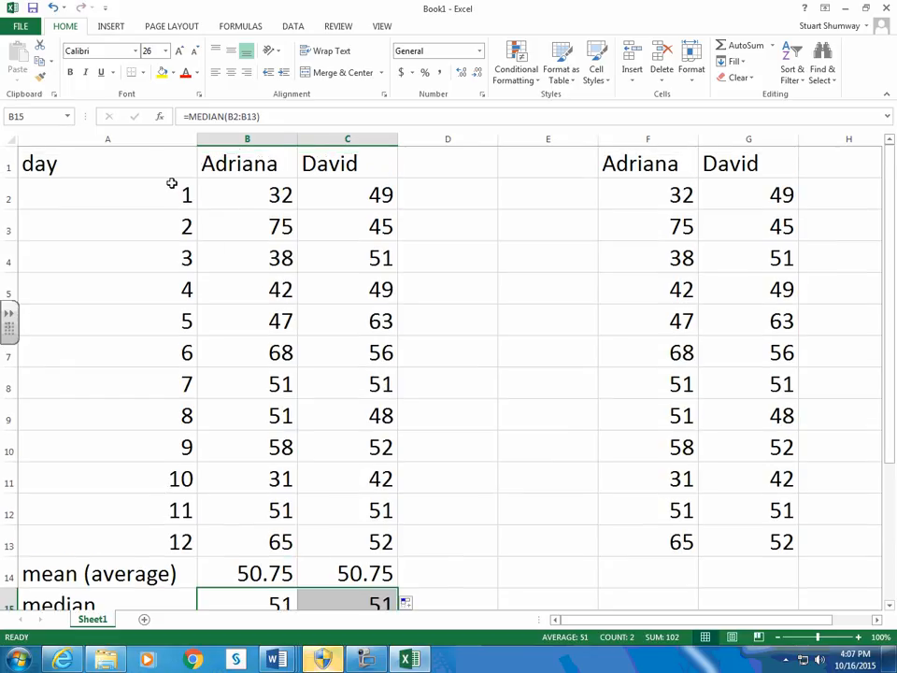
pyautogui.moveTo(155, 167); pyautogui.dragTo(182, 536)
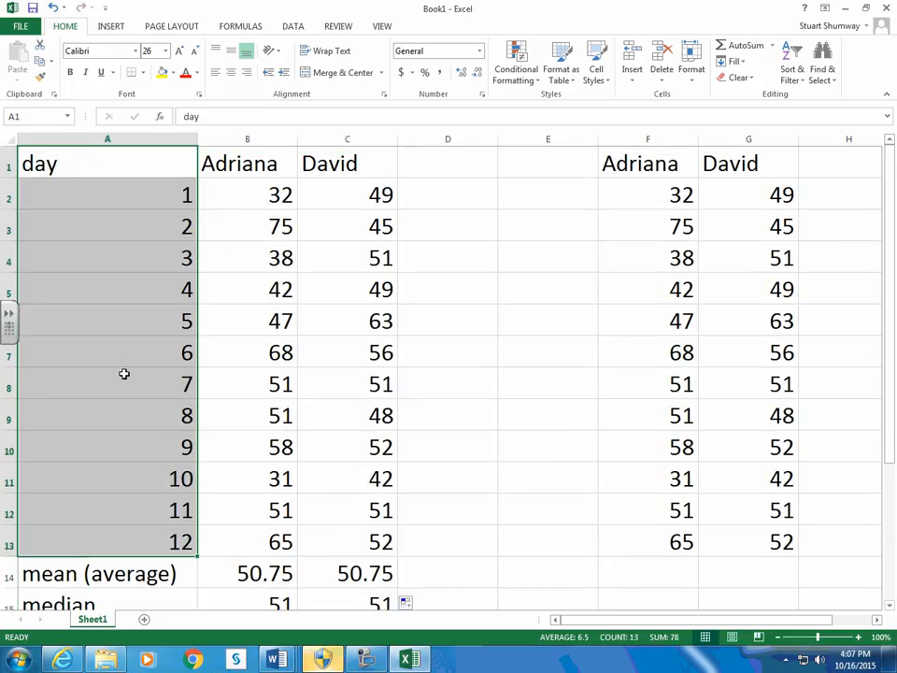
pyautogui.rightClick(125, 369)
pyautogui.click(169, 116)
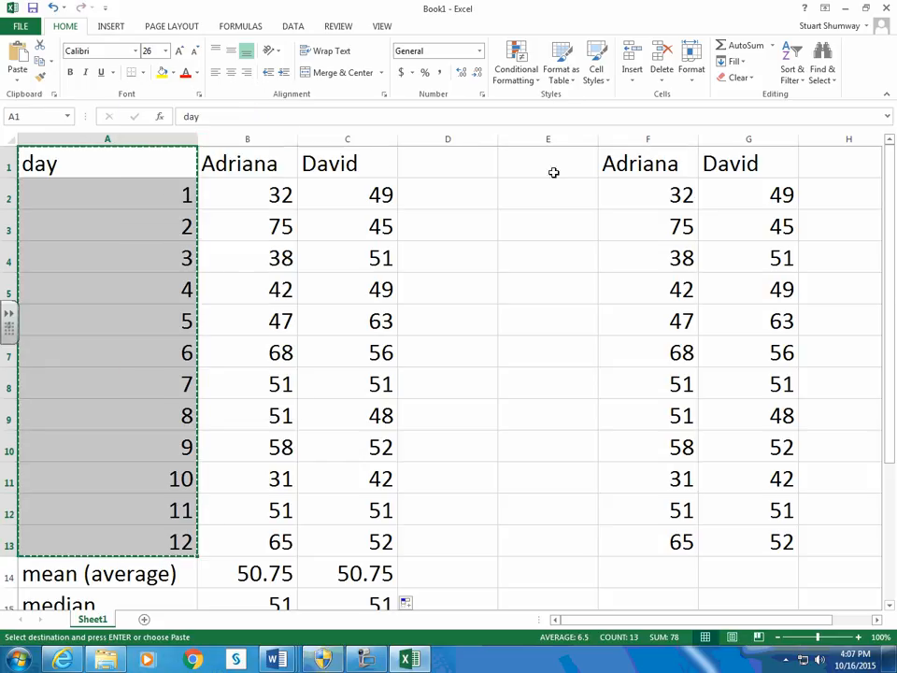
pyautogui.rightClick(554, 170)
pyautogui.click(584, 228)
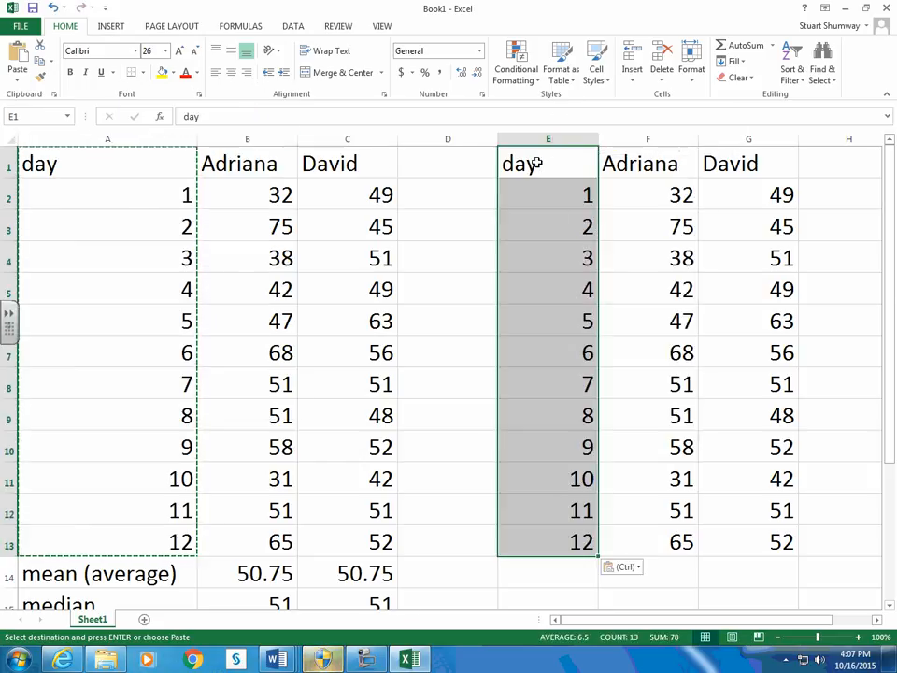
# - Insert a markers-only scatter chart from the duplicate table E1:G13 and place it beside that table, starting in column H
pyautogui.moveTo(524, 168); pyautogui.dragTo(776, 540)
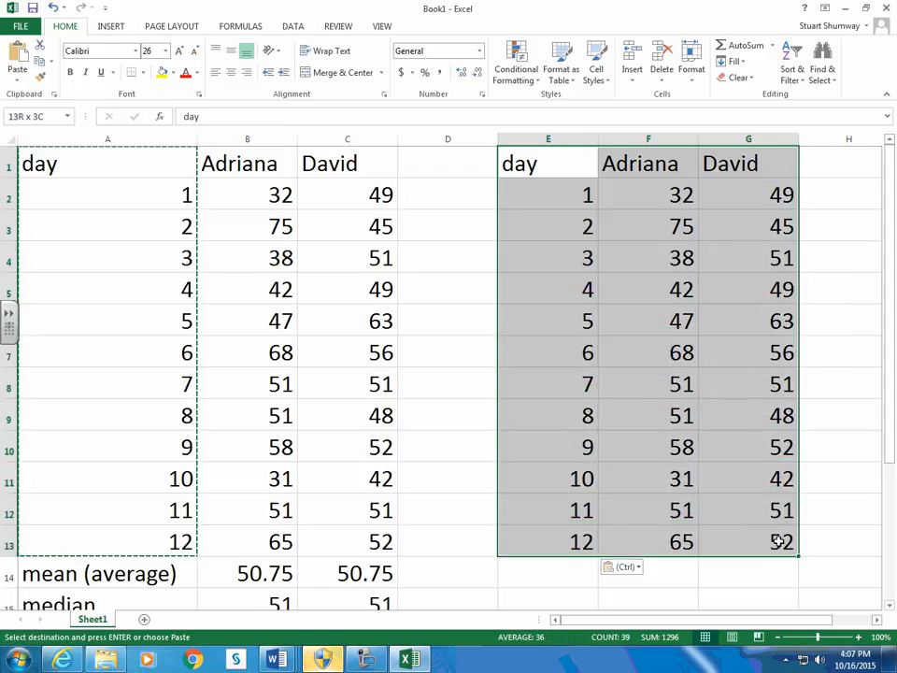
pyautogui.moveTo(777, 541); pyautogui.dragTo(777, 539)
pyautogui.click(112, 26)
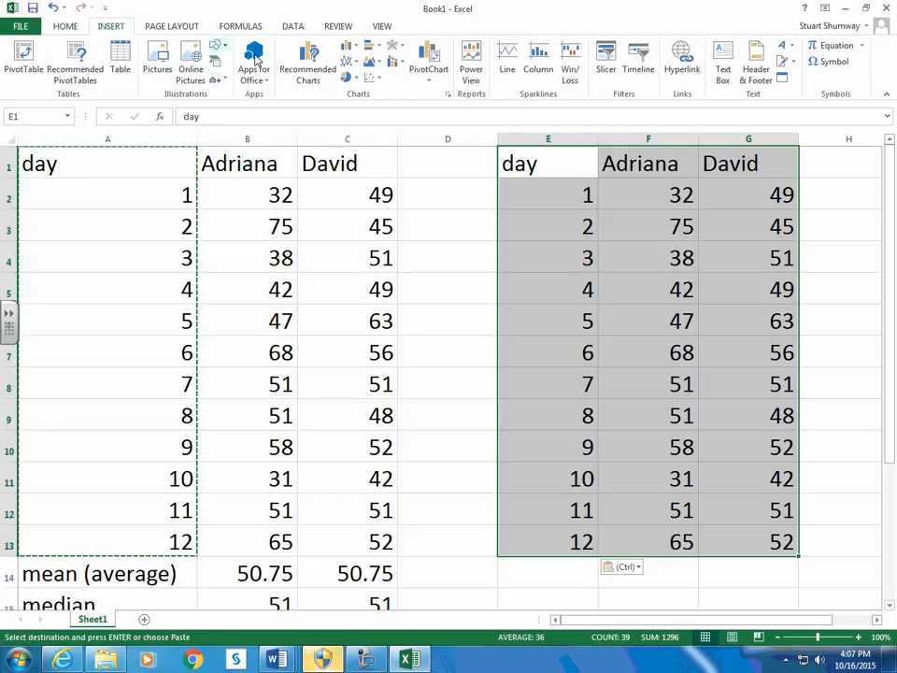
pyautogui.click(372, 79)
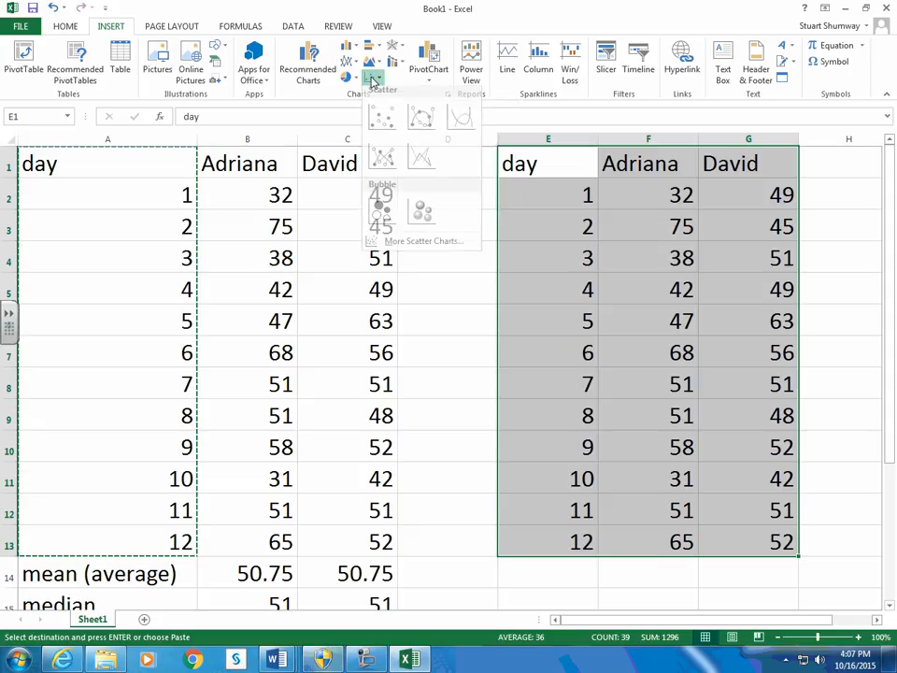
pyautogui.click(384, 126)
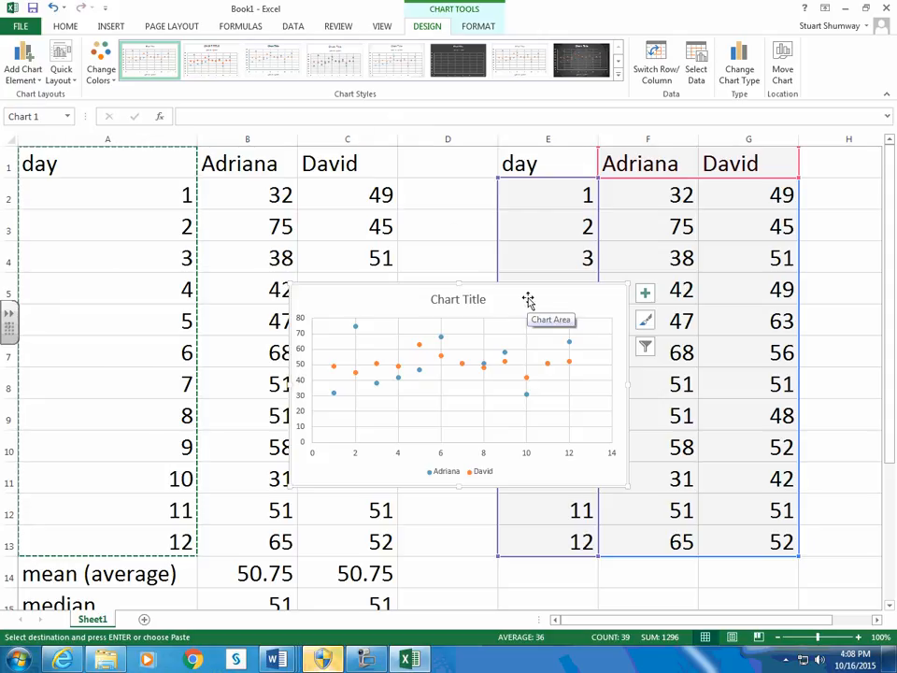
pyautogui.moveTo(528, 299); pyautogui.dragTo(788, 170)
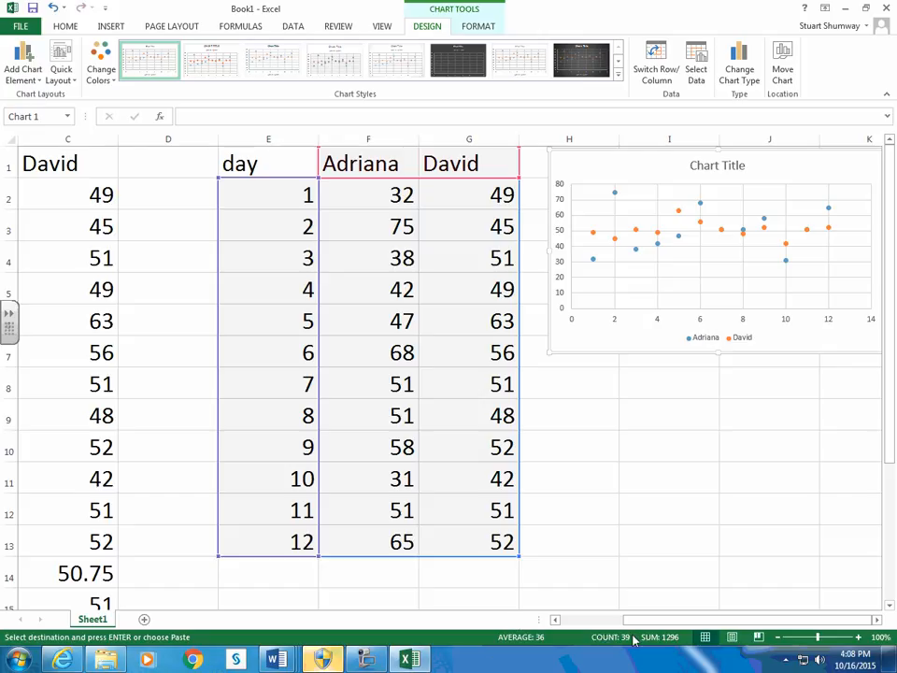
# - Cut the scatter chart of the duplicate table out of the sheet
pyautogui.click(580, 621)
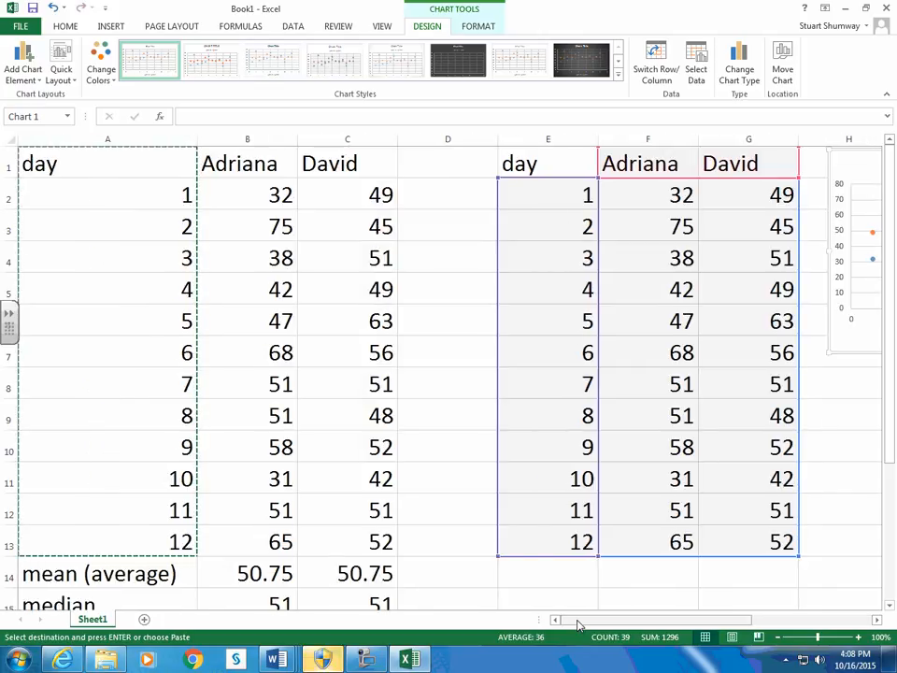
pyautogui.click(785, 621)
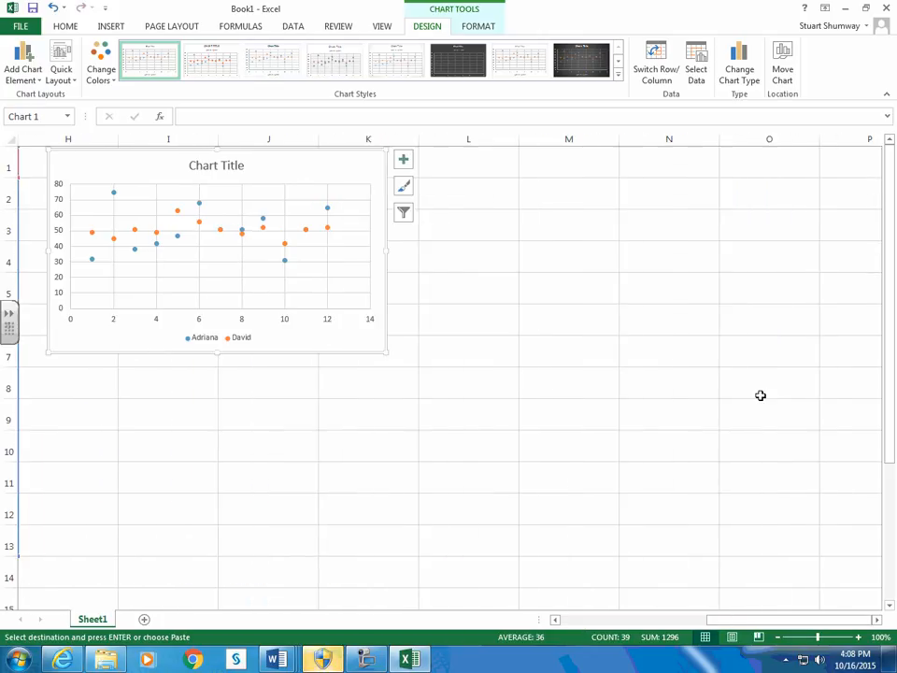
pyautogui.rightClick(311, 167)
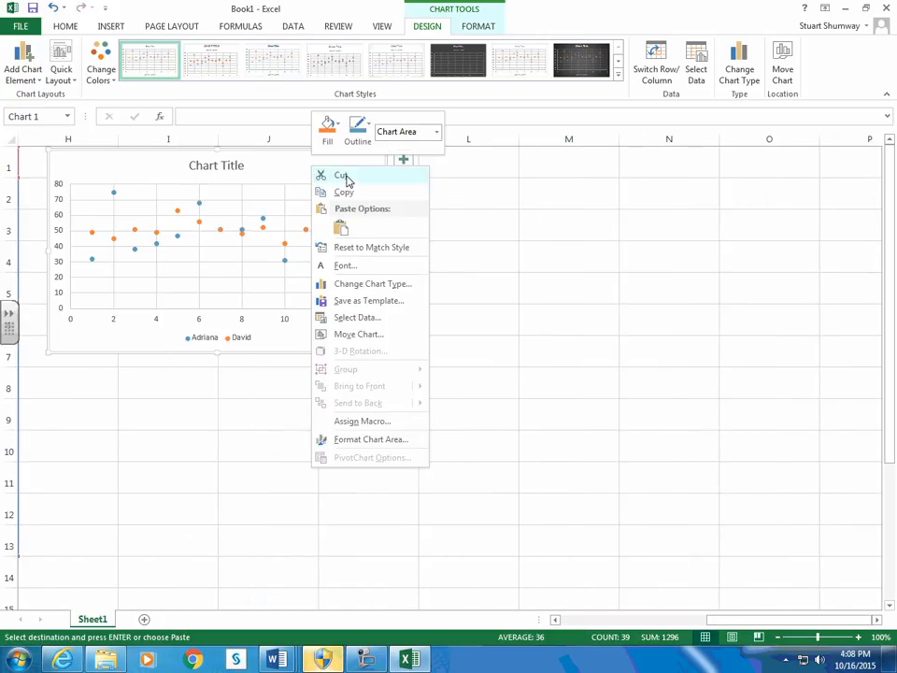
pyautogui.click(342, 176)
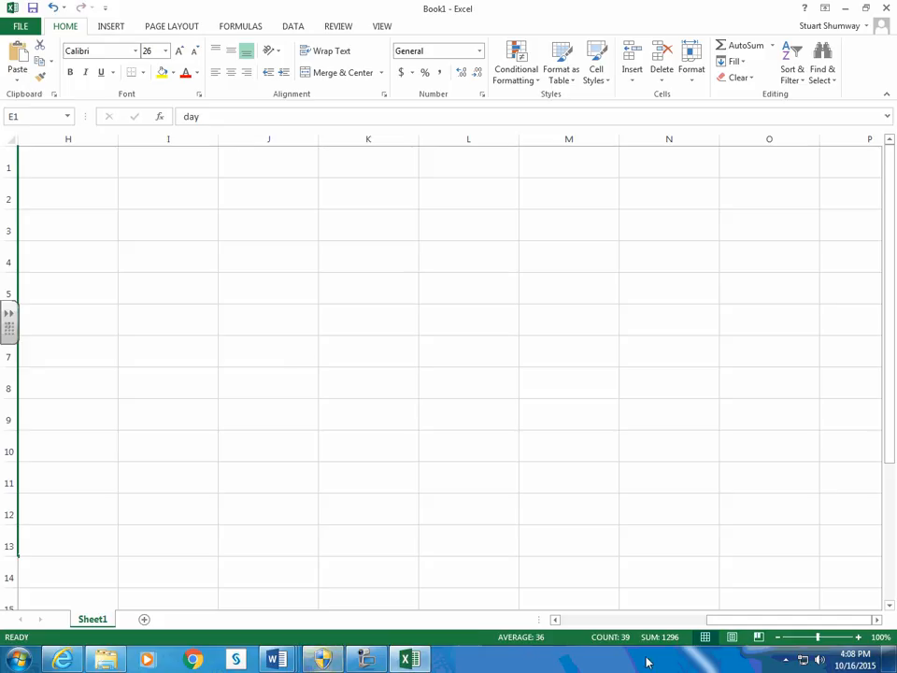
# - Insert a markers-only scatter chart from the original data A1:C13 and place it beside the duplicate table, over columns H to K
pyautogui.click(608, 621)
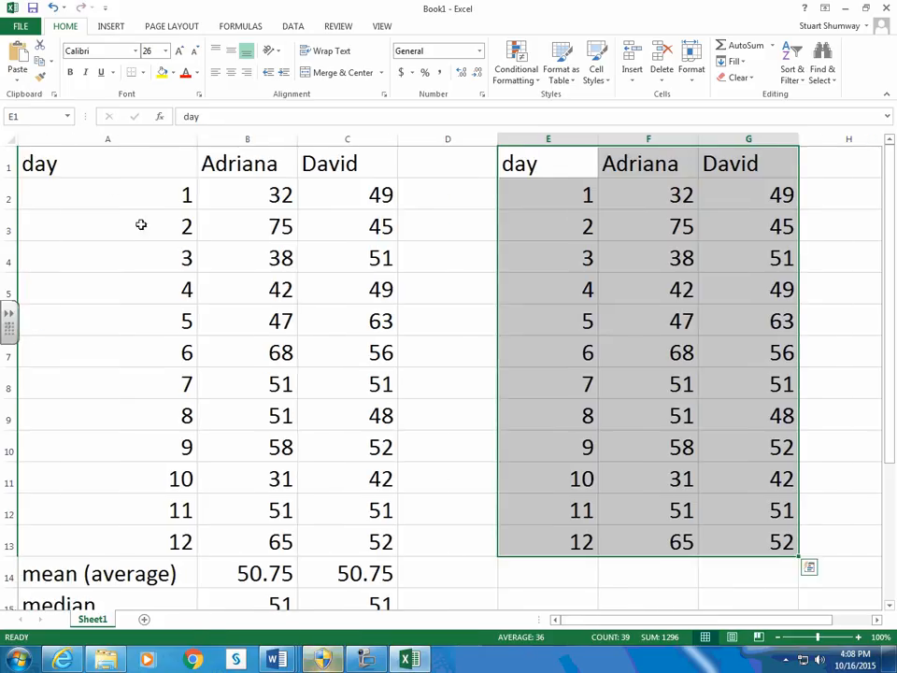
pyautogui.moveTo(94, 174); pyautogui.dragTo(365, 529)
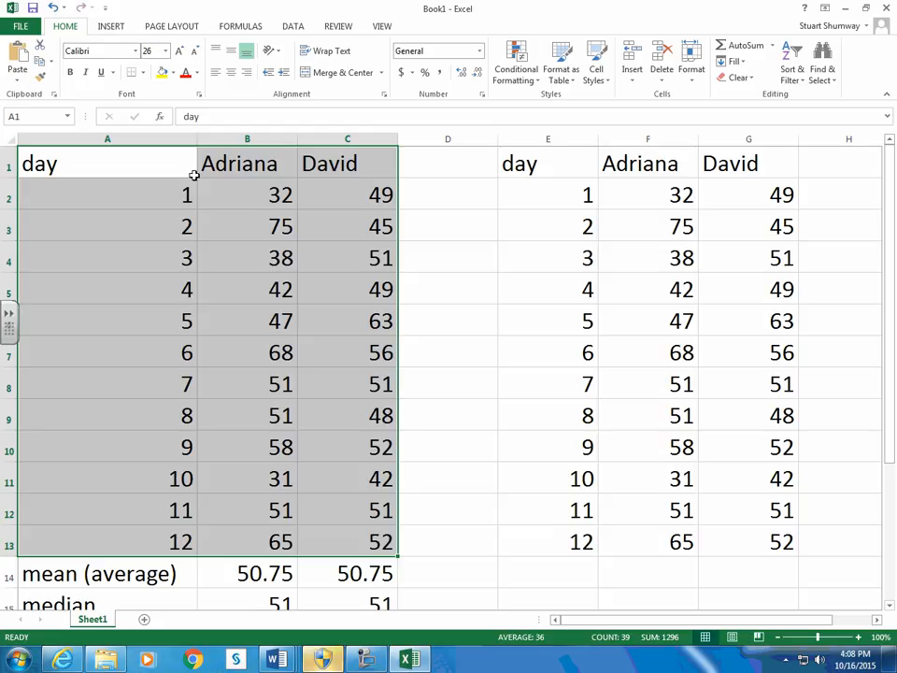
pyautogui.click(111, 25)
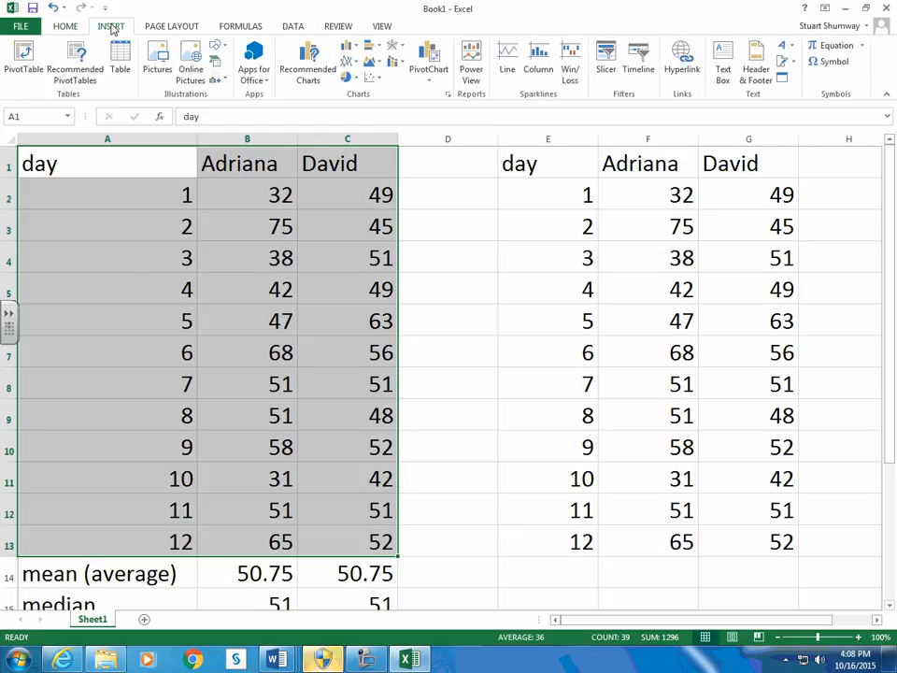
pyautogui.click(370, 78)
pyautogui.click(381, 123)
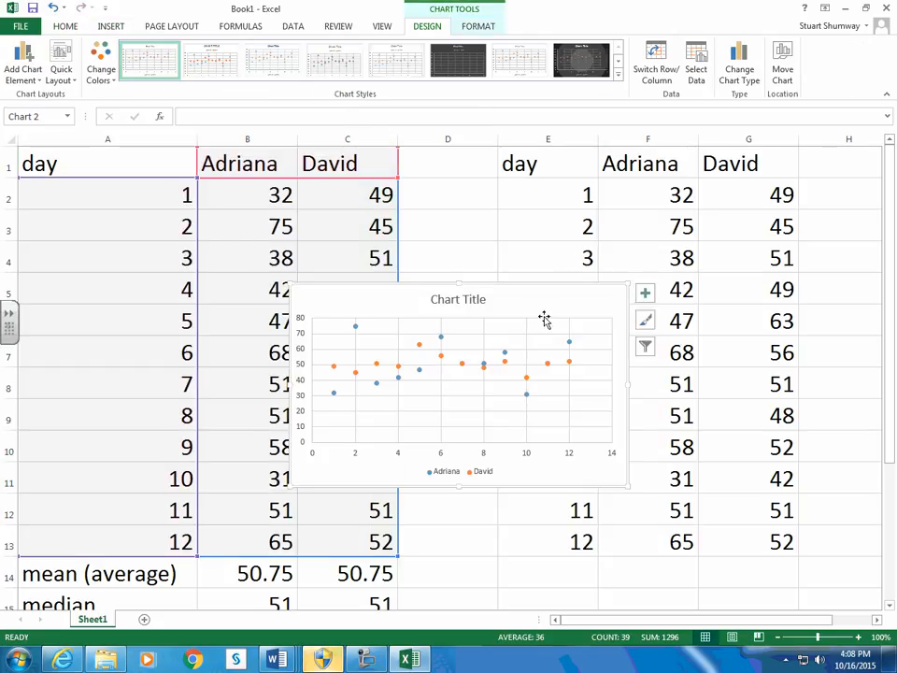
pyautogui.moveTo(582, 301)
pyautogui.mouseDown()
pyautogui.moveTo(828, 251)
pyautogui.moveTo(864, 230)
pyautogui.moveTo(869, 213)
pyautogui.moveTo(850, 190)
pyautogui.moveTo(689, 167)
pyautogui.mouseUp()
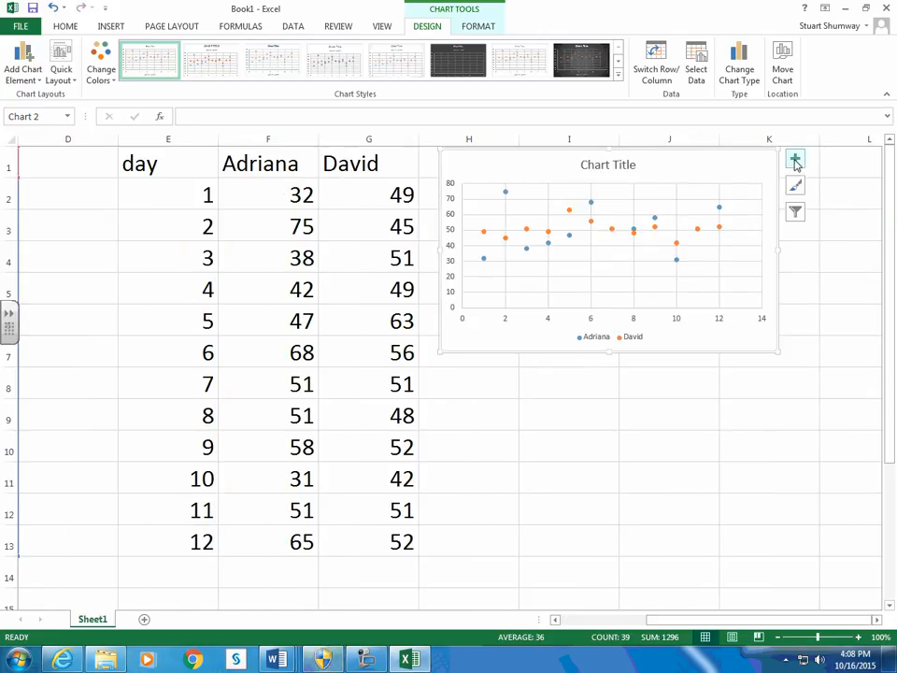
# - Set the scatter chart's title to "Shirt Production by Person"
pyautogui.click(626, 168)
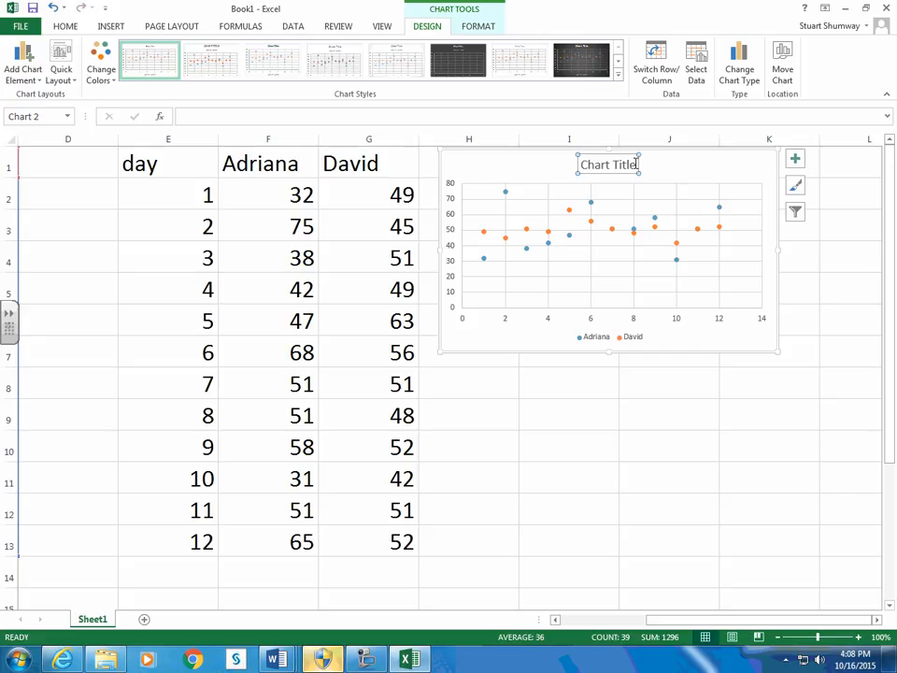
pyautogui.write('Si')
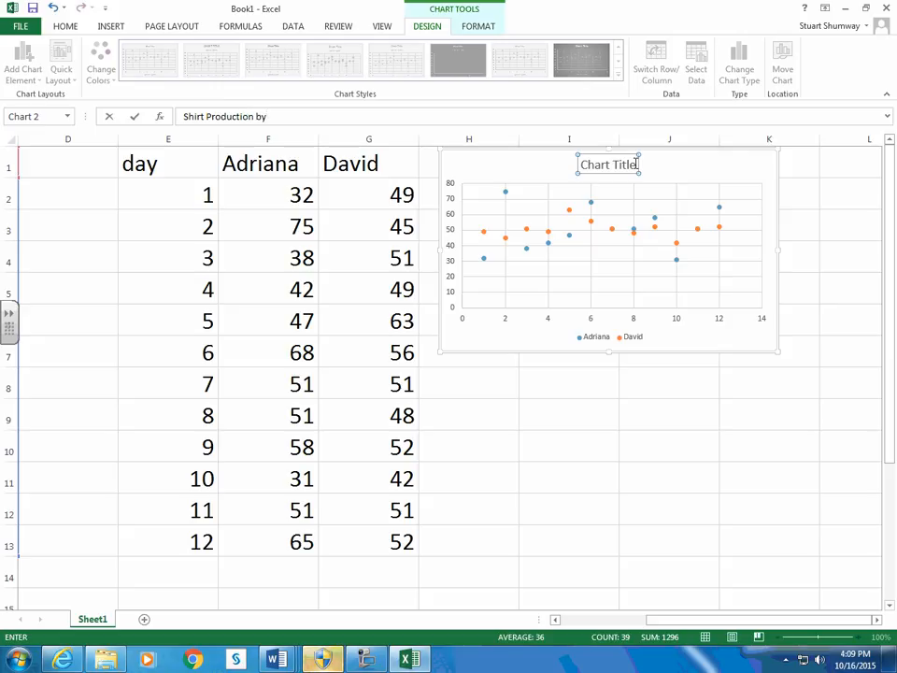
pyautogui.press('Return')
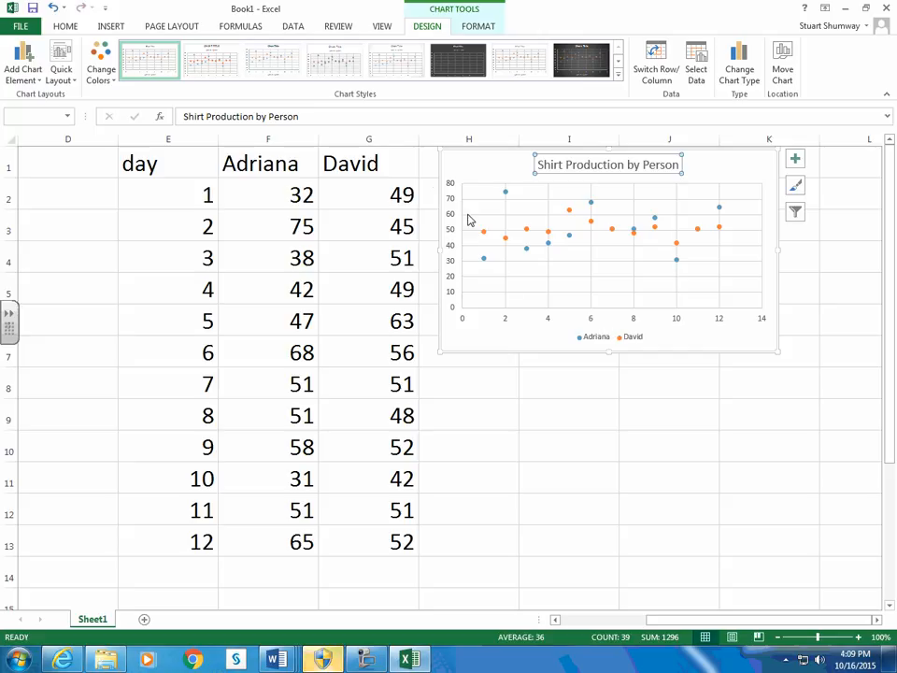
# - Add axis titles to both axes of the scatter chart
pyautogui.click(796, 161)
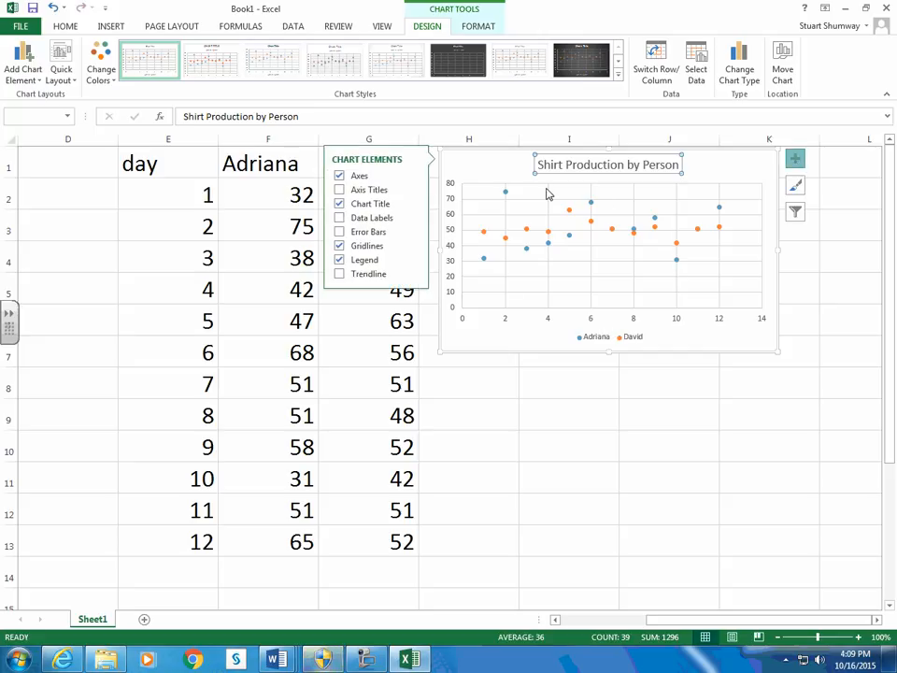
pyautogui.click(341, 192)
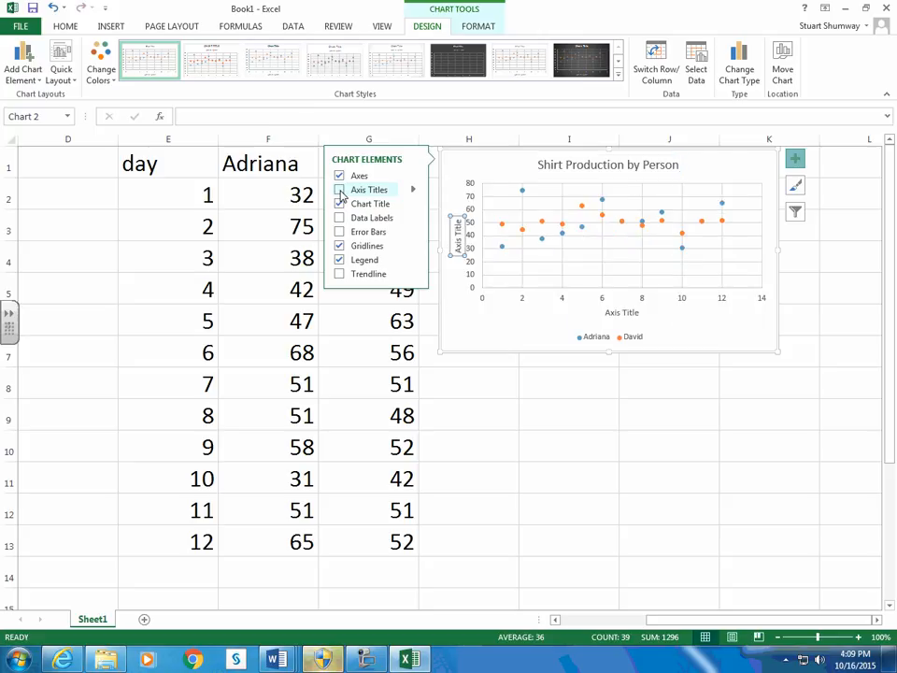
pyautogui.click(341, 191)
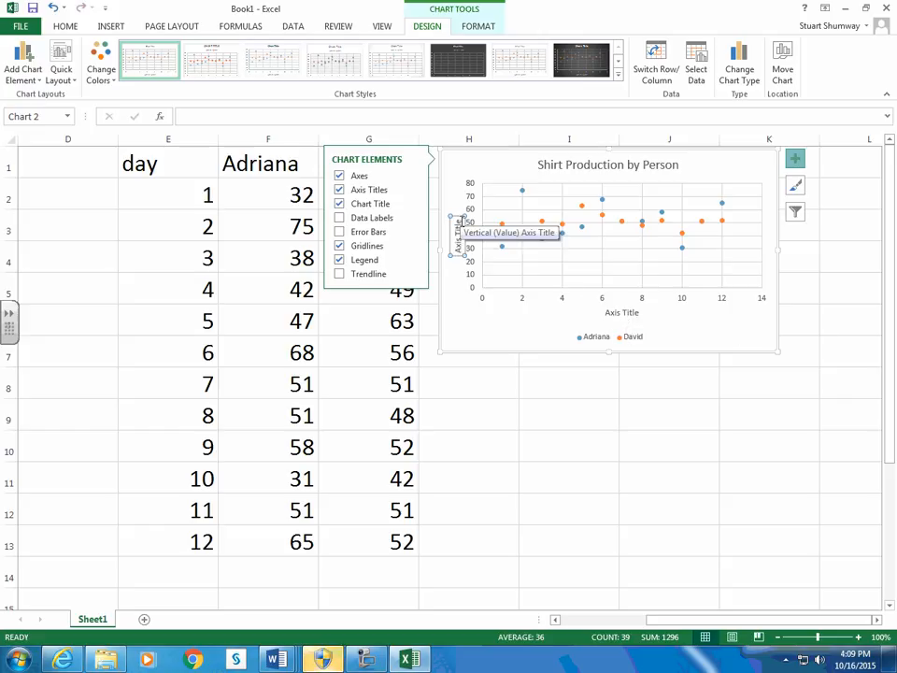
# - Replace the scatter chart's vertical axis title with "Shirts per Day"
pyautogui.click(460, 221)
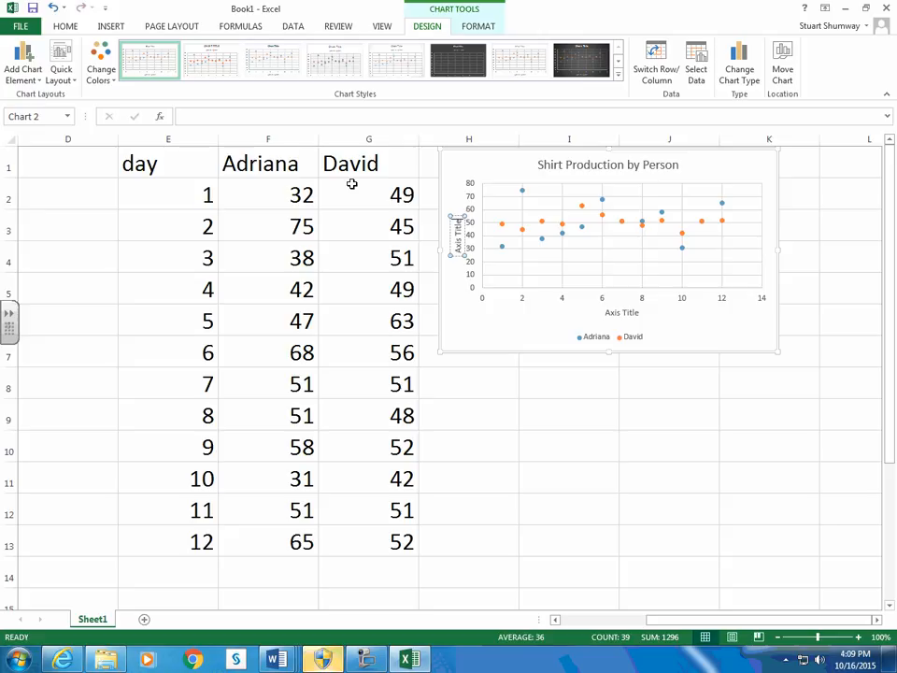
pyautogui.write('Shirt')
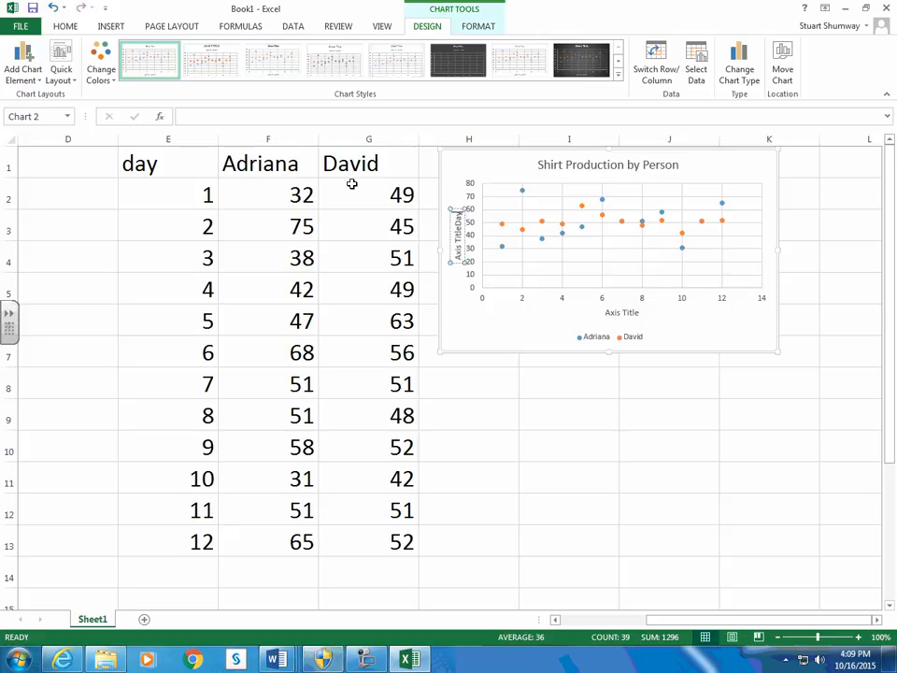
pyautogui.press('BackSpace')
pyautogui.press('BackSpace')
pyautogui.press('BackSpace')
pyautogui.press('BackSpace')
pyautogui.press('BackSpace')
pyautogui.press('BackSpace')
pyautogui.press('BackSpace')
pyautogui.press('BackSpace')
pyautogui.press('BackSpace')
pyautogui.press('BackSpace')
pyautogui.press('BackSpace')
pyautogui.press('BackSpace')
pyautogui.press('BackSpace')
pyautogui.press('BackSpace')
pyautogui.press('BackSpace')
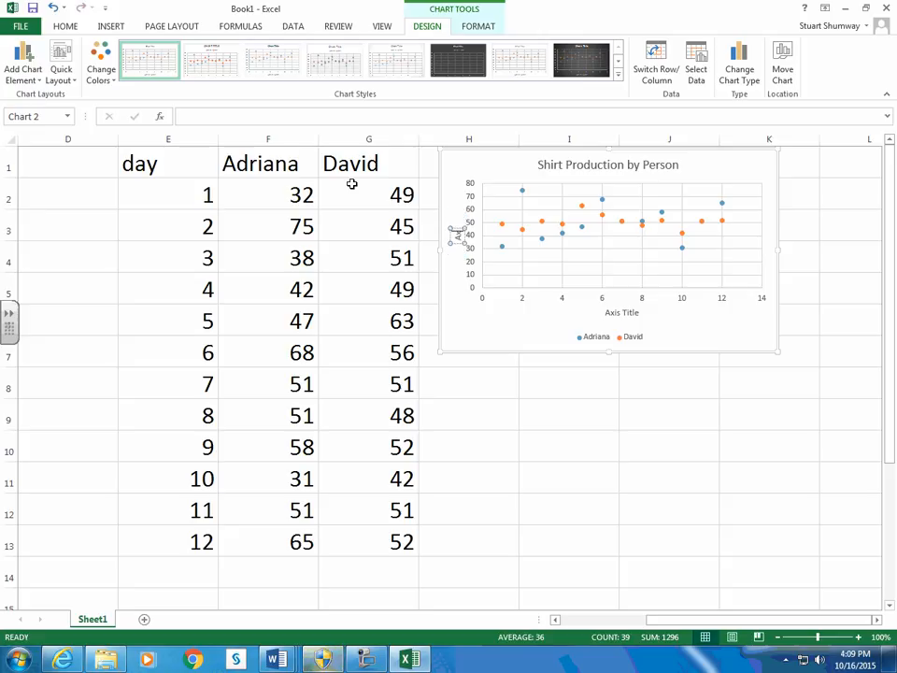
pyautogui.write('Day')
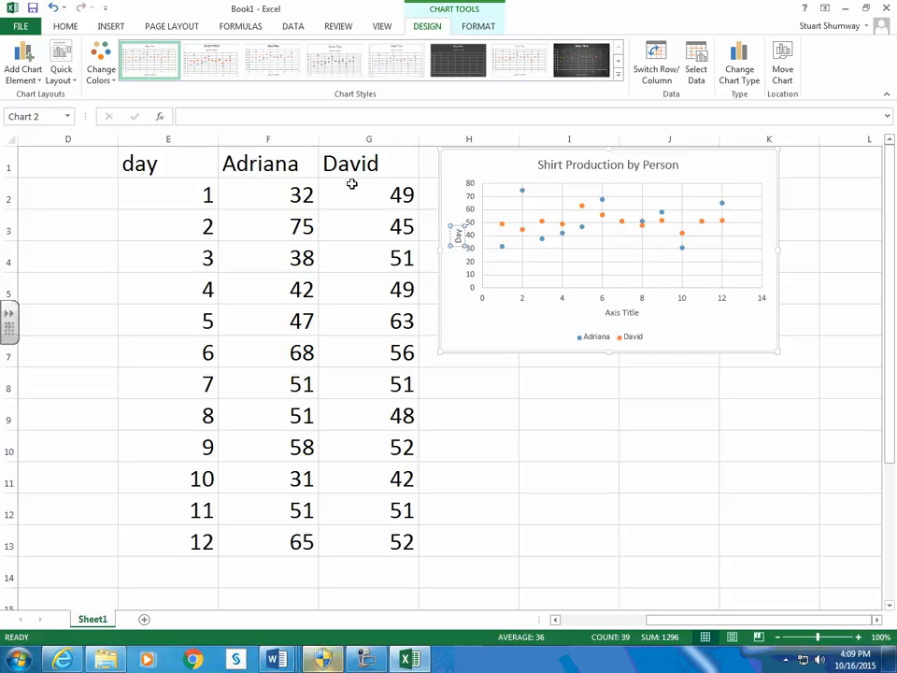
pyautogui.press('BackSpace')
pyautogui.press('BackSpace')
pyautogui.press('BackSpace')
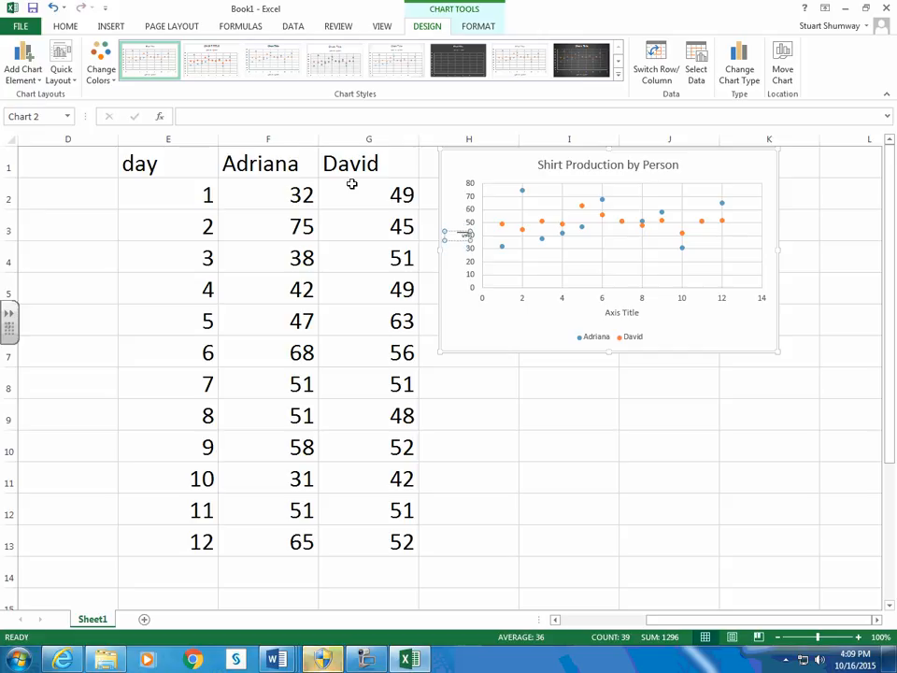
pyautogui.write('Shirts')
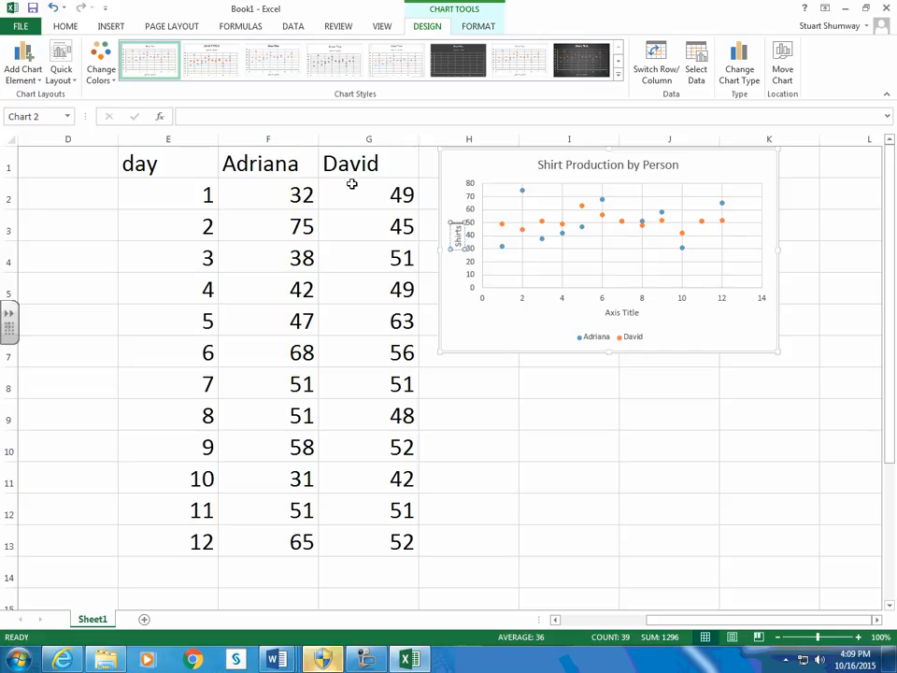
pyautogui.write(' per Day')
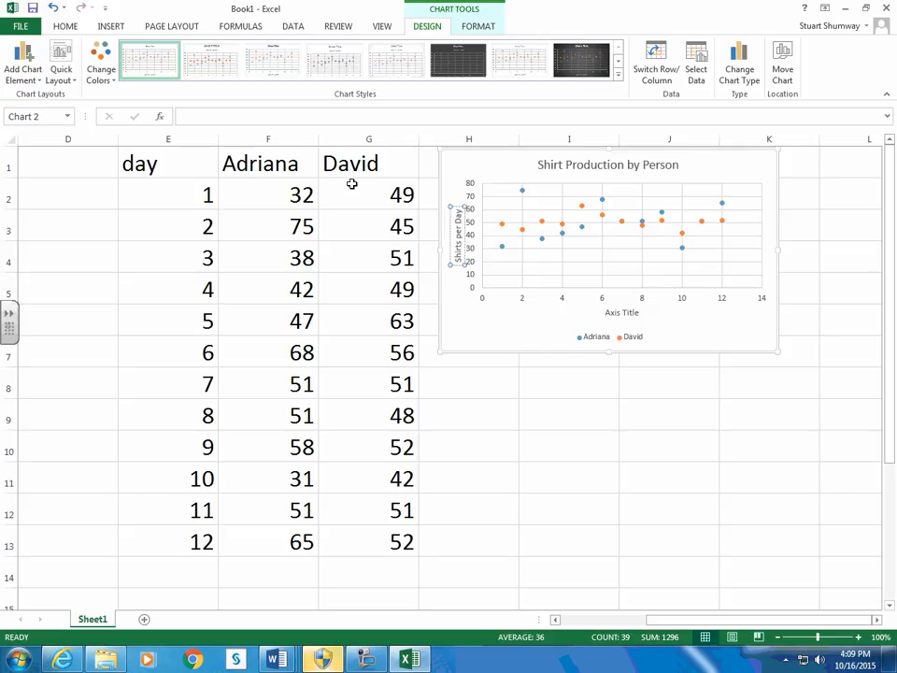
pyautogui.press('BackSpace')
# - Set the scatter chart's horizontal axis title to "Days"
pyautogui.click(634, 312)
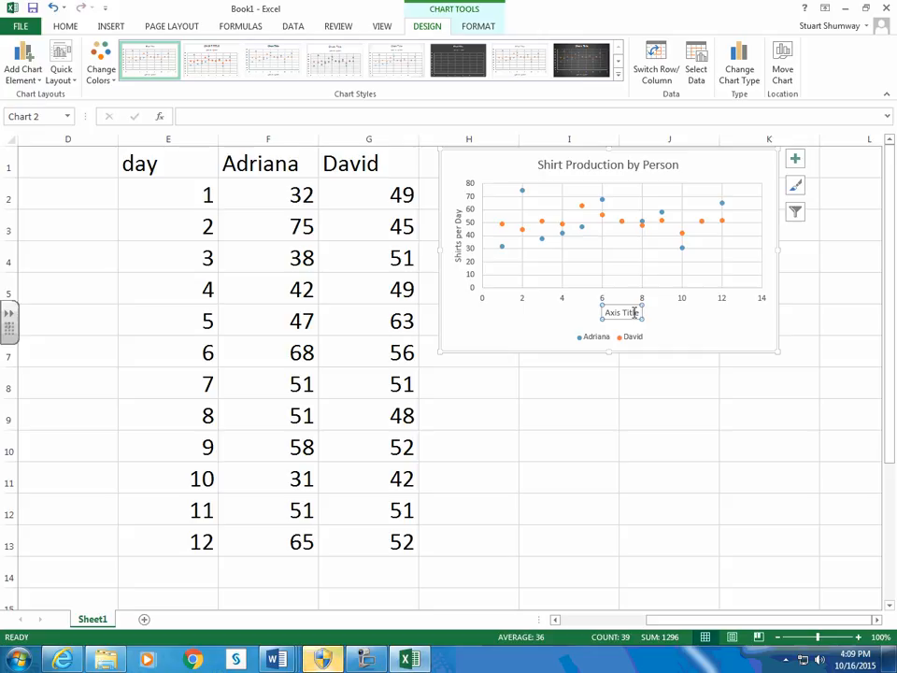
pyautogui.write('Days')
pyautogui.press('Return')
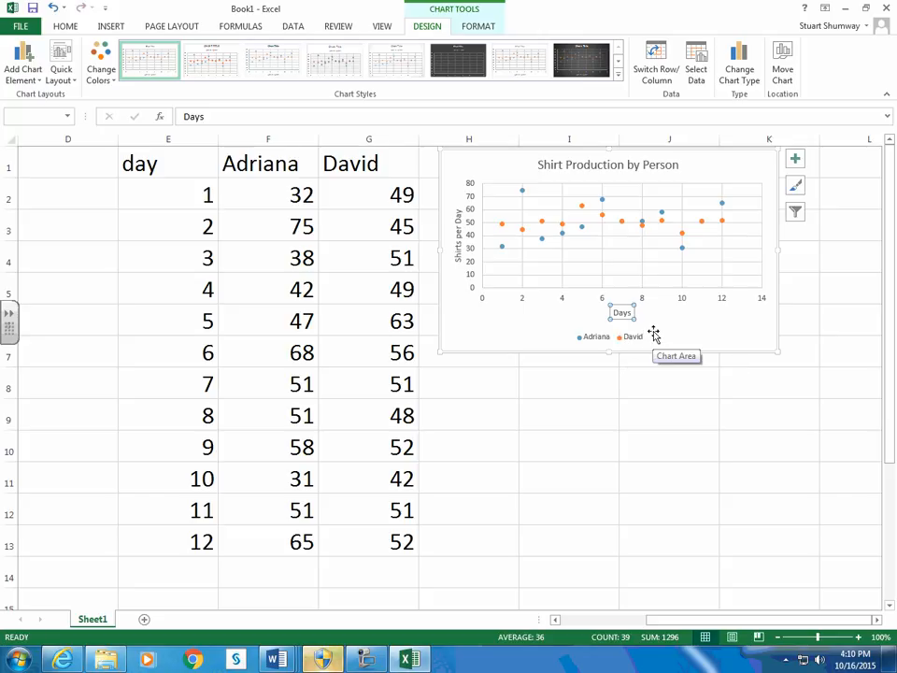
# - Format all the scatter chart's text as 16 pt bold and enlarge the chart to reach into column L and row 10
pyautogui.click(461, 161)
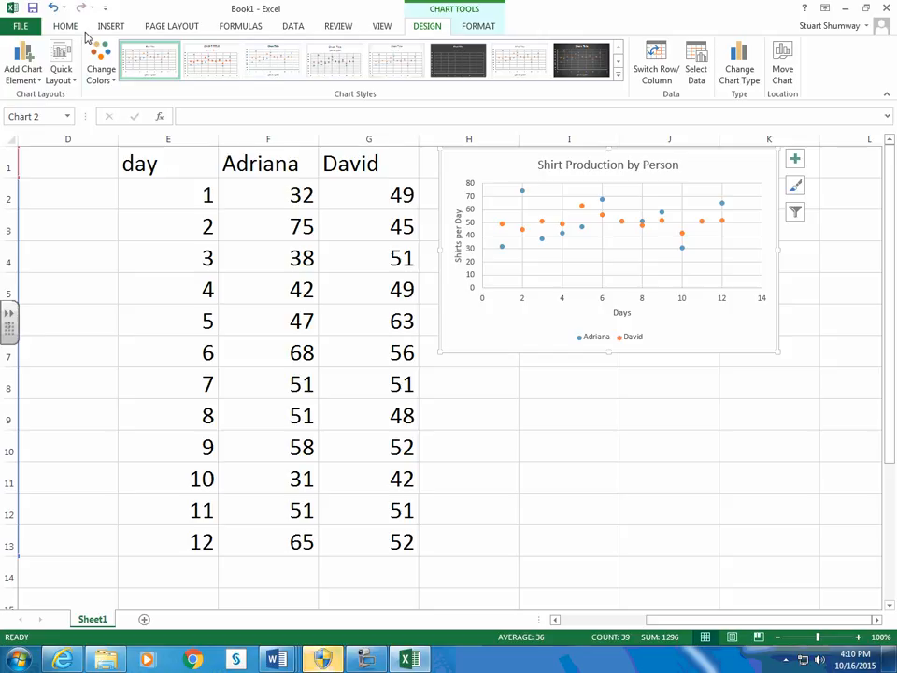
pyautogui.click(66, 28)
pyautogui.click(165, 51)
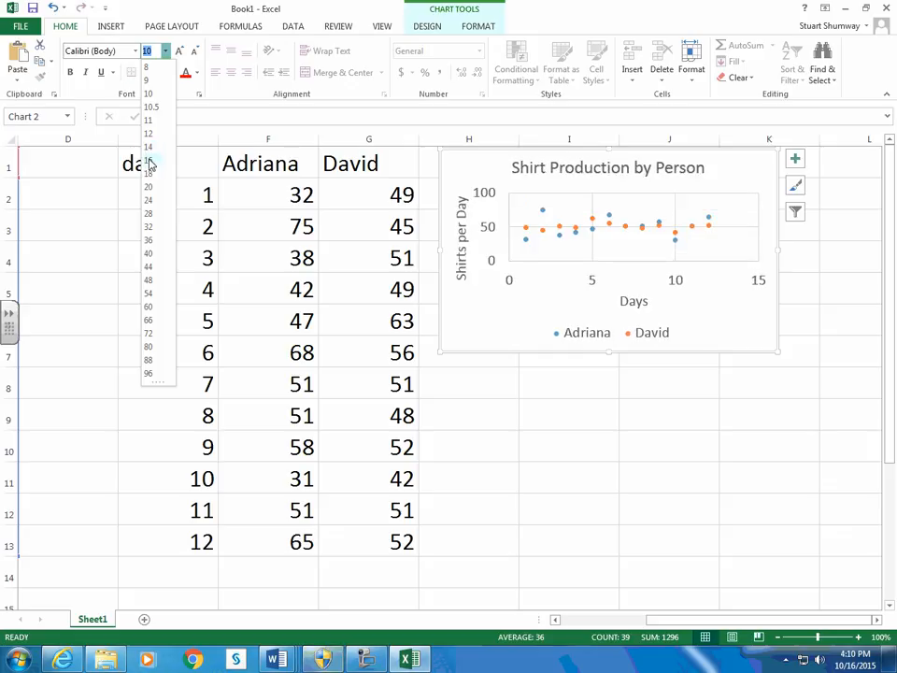
pyautogui.click(148, 161)
pyautogui.click(70, 72)
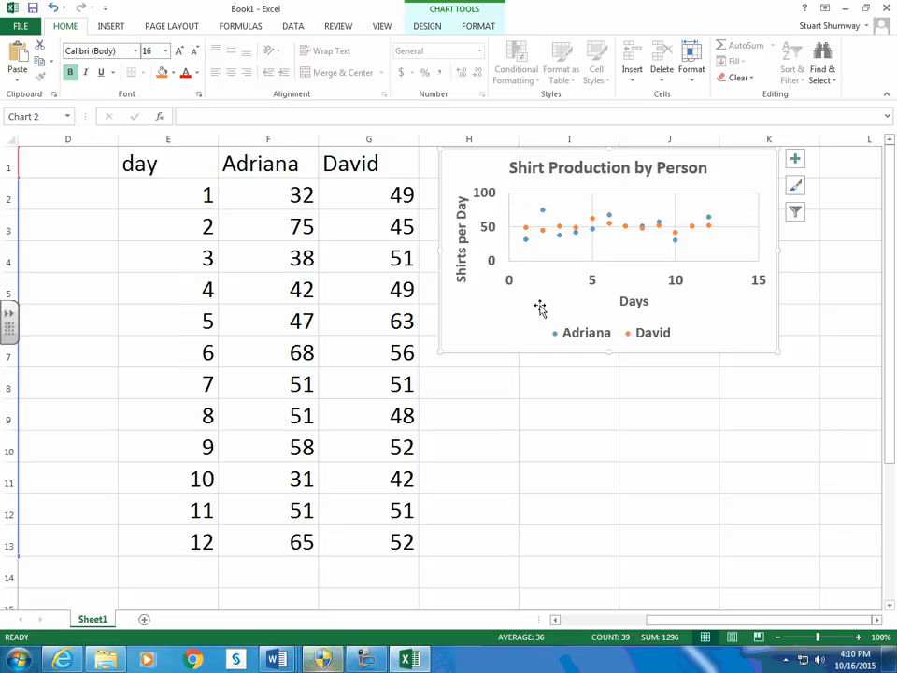
pyautogui.moveTo(778, 353); pyautogui.dragTo(849, 454)
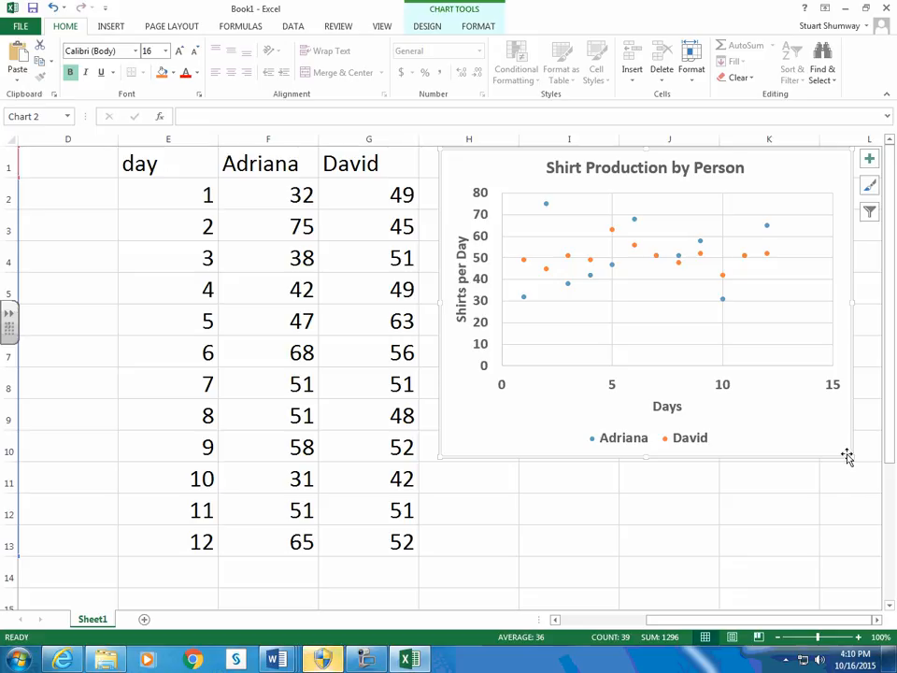
pyautogui.moveTo(724, 303)
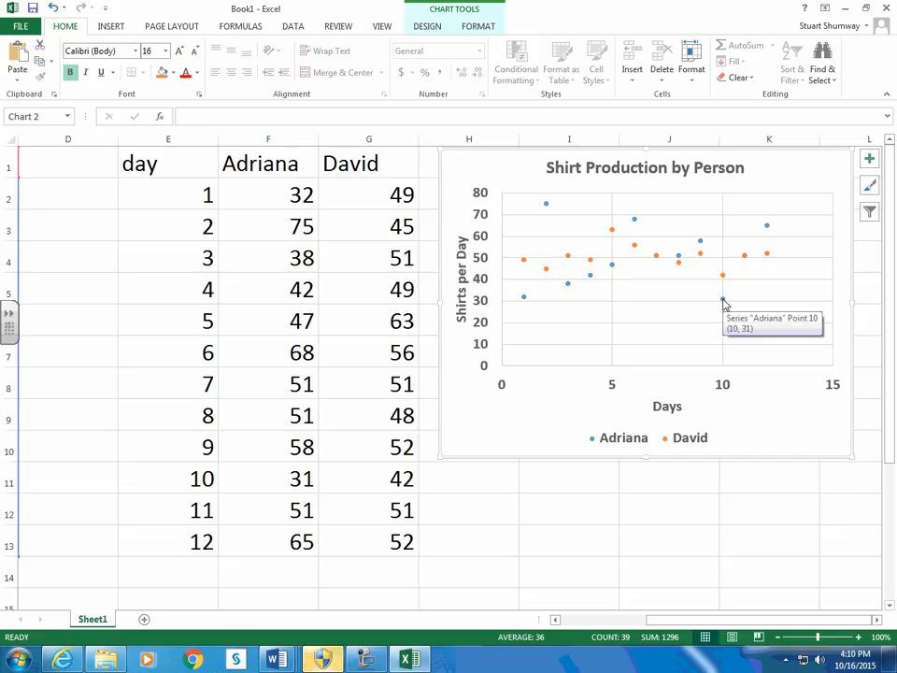
pyautogui.click(745, 256)
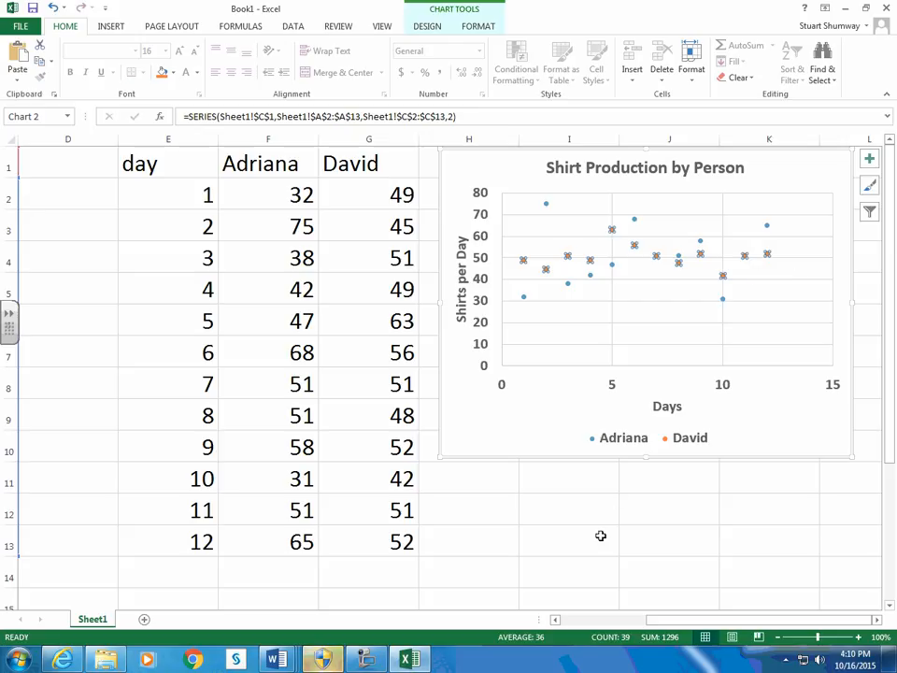
pyautogui.click(368, 659)
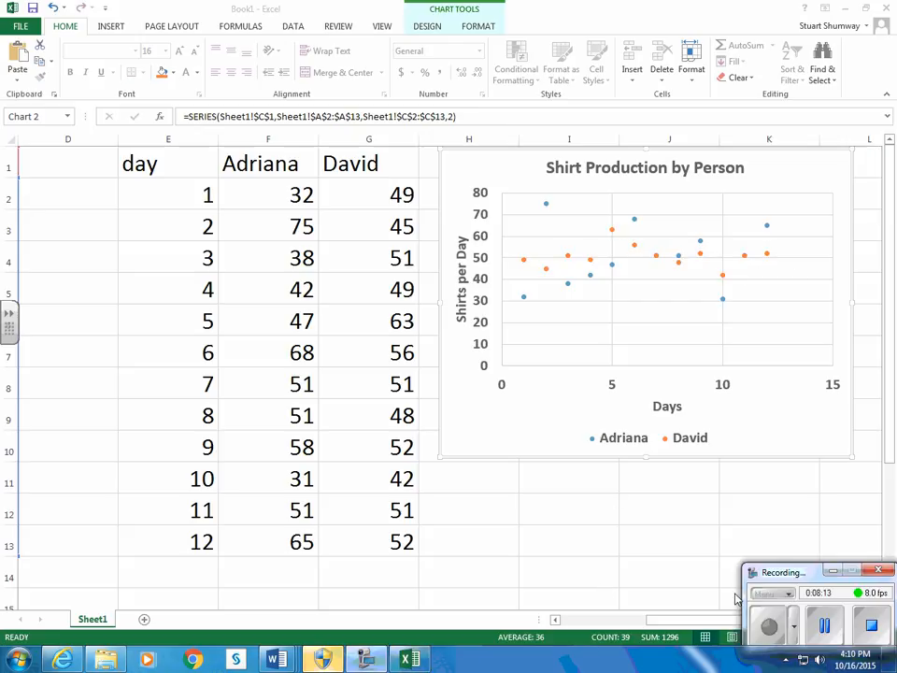
pyautogui.click(826, 626)
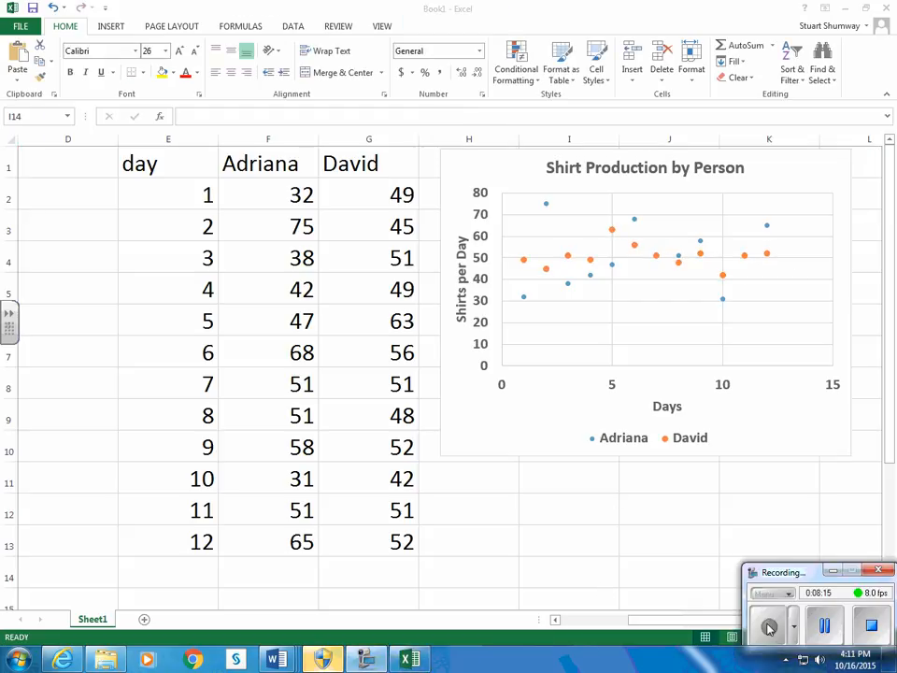
# - Give the markers of the chart's blue series a solid border 4.5 pt wide
pyautogui.click(568, 285)
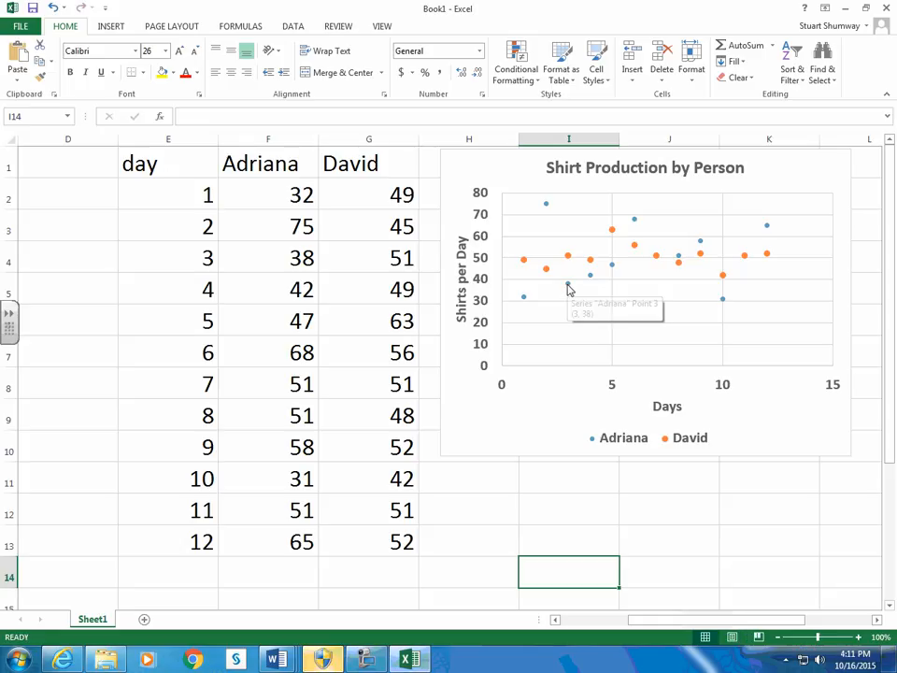
pyautogui.doubleClick(567, 286)
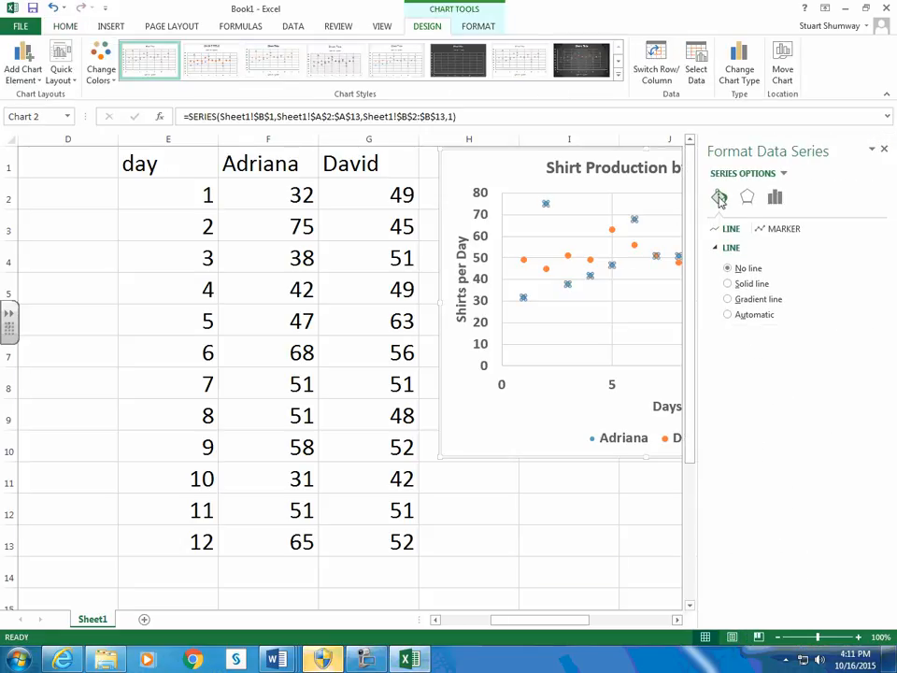
pyautogui.click(776, 229)
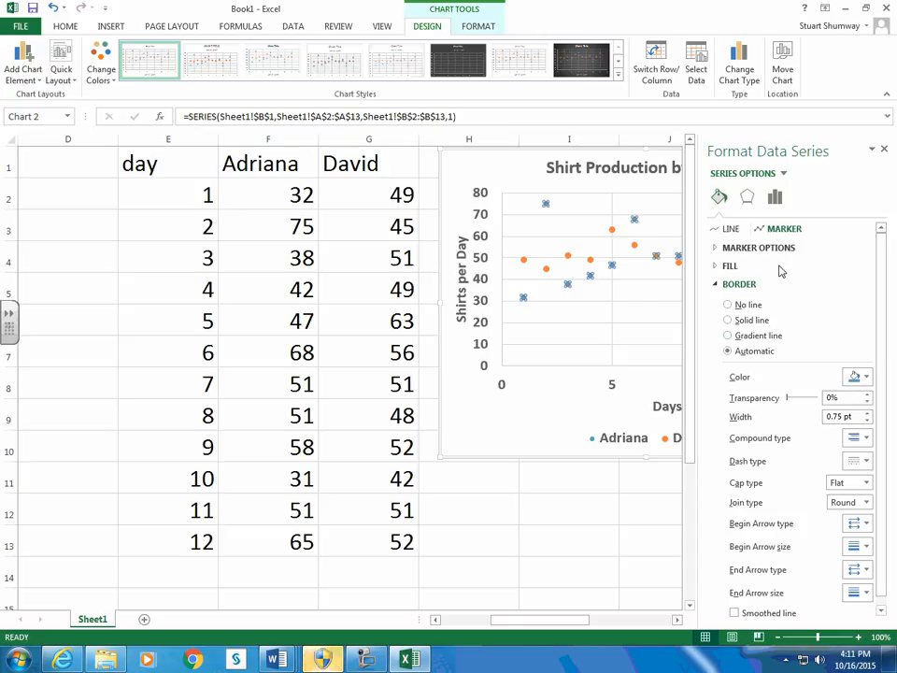
pyautogui.click(868, 413)
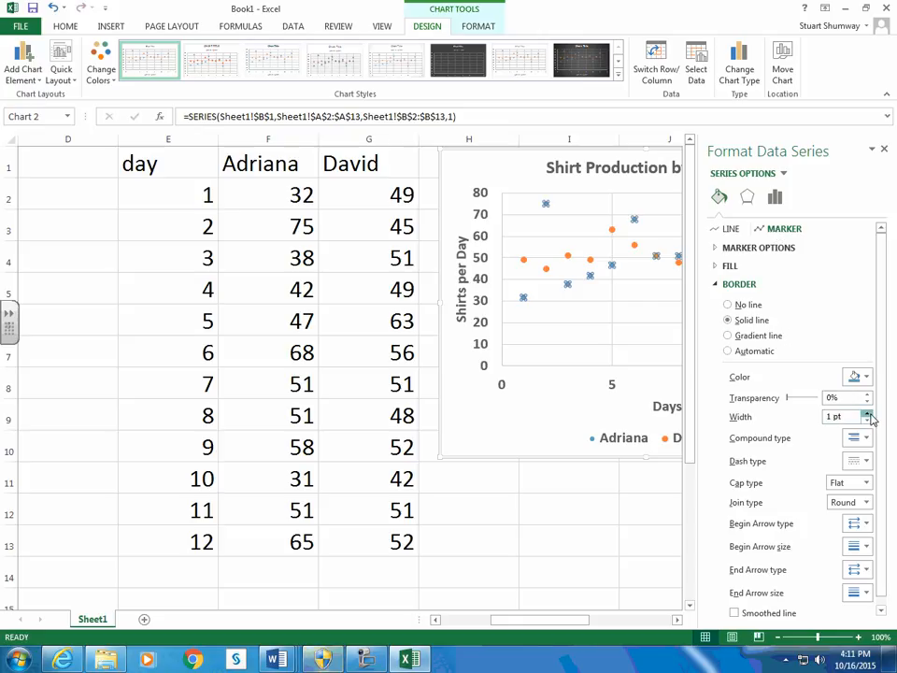
pyautogui.click(869, 414)
pyautogui.click(868, 413)
pyautogui.click(868, 413)
pyautogui.click(868, 413)
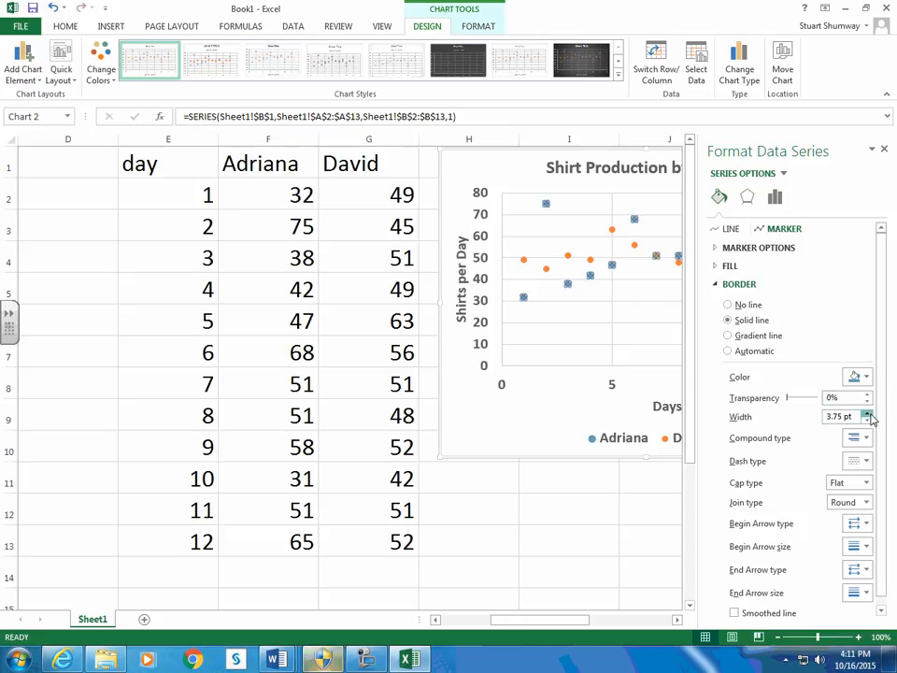
pyautogui.click(868, 413)
pyautogui.click(866, 503)
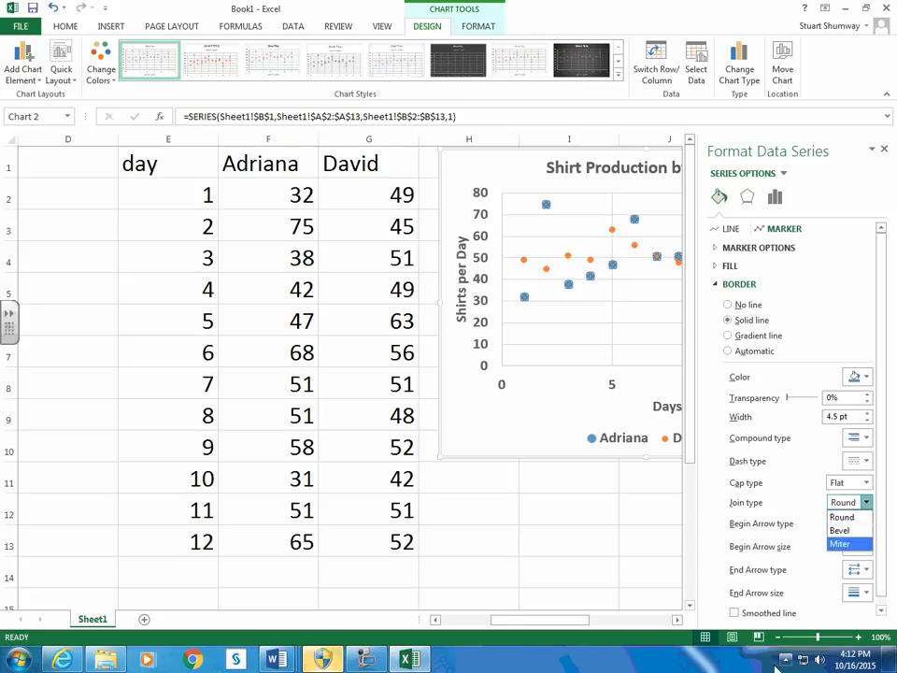
pyautogui.click(375, 660)
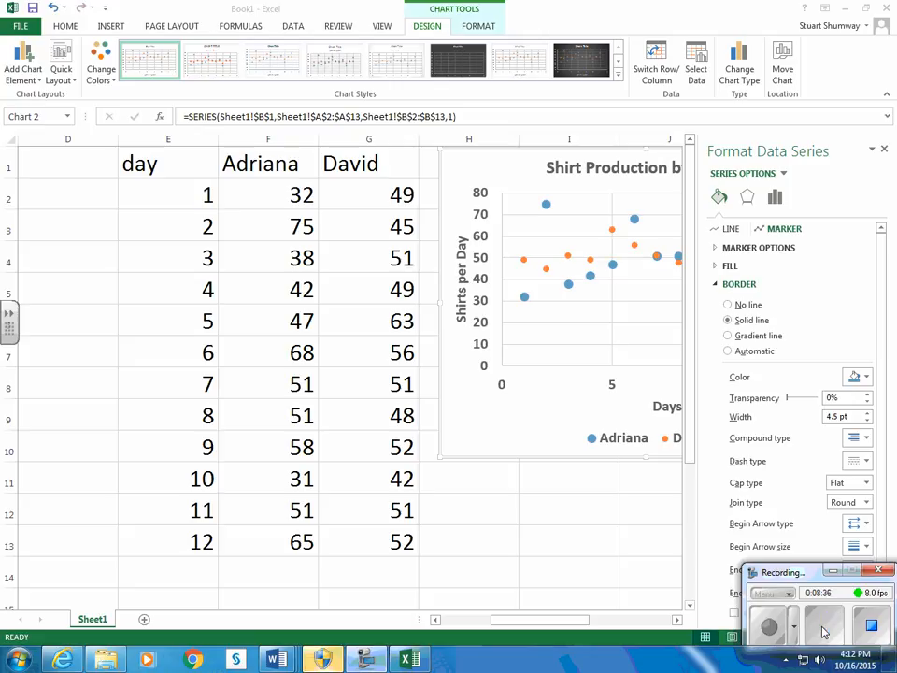
pyautogui.click(824, 626)
pyautogui.click(770, 634)
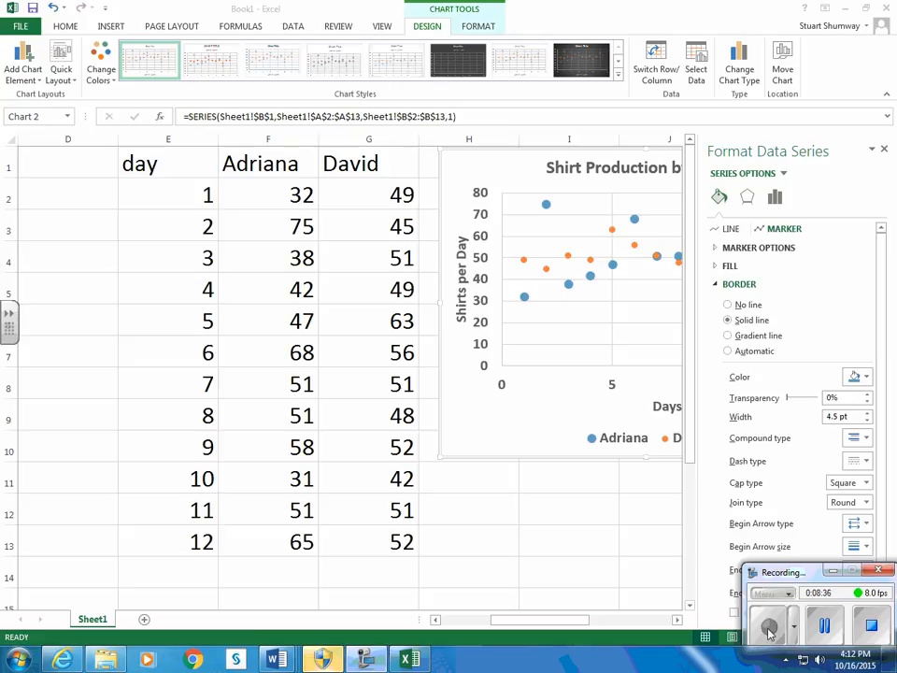
pyautogui.click(574, 547)
pyautogui.click(587, 500)
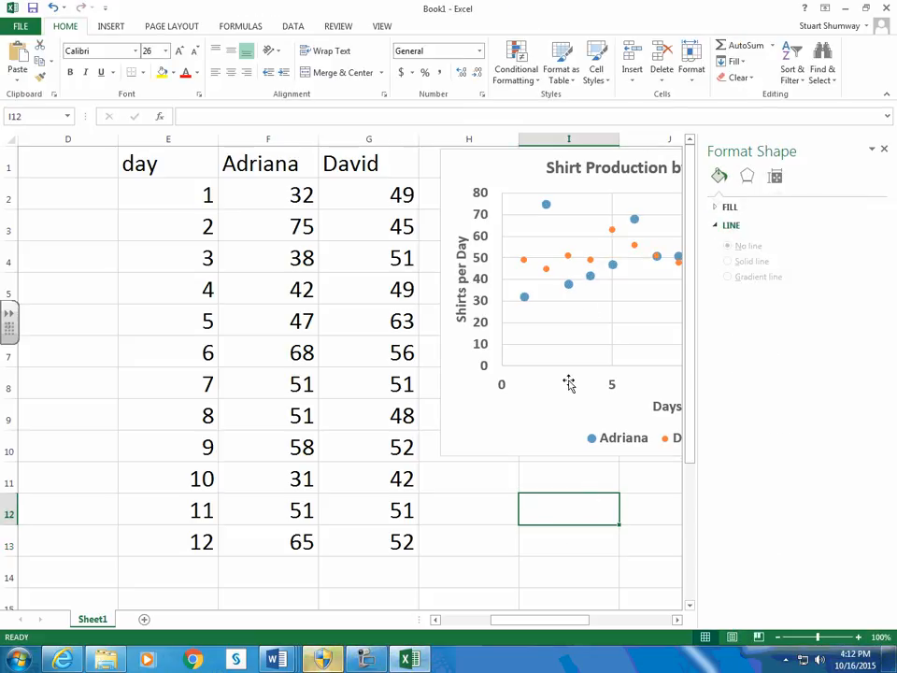
pyautogui.moveTo(591, 281)
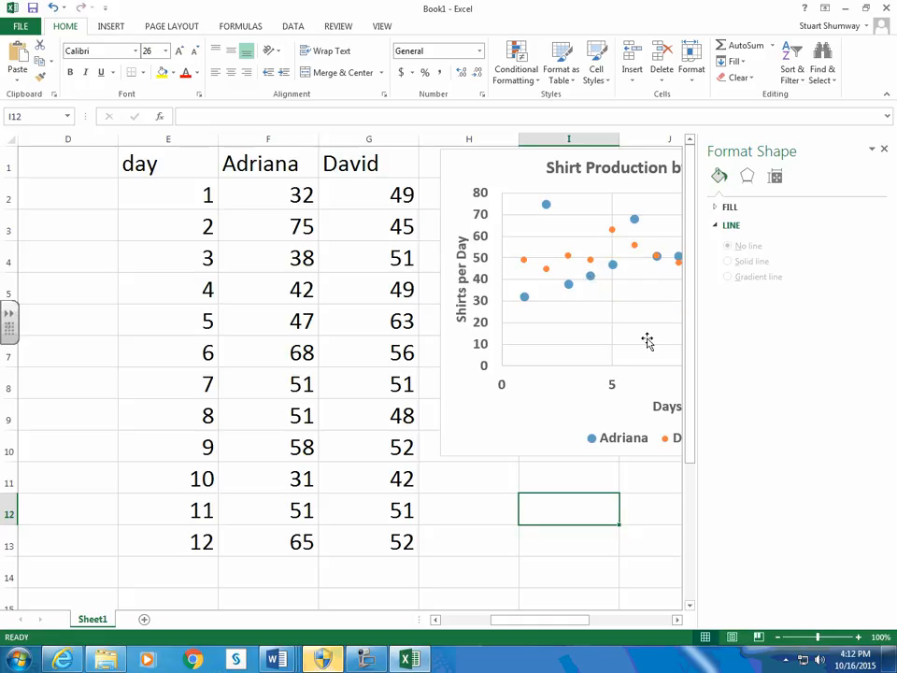
pyautogui.click(359, 660)
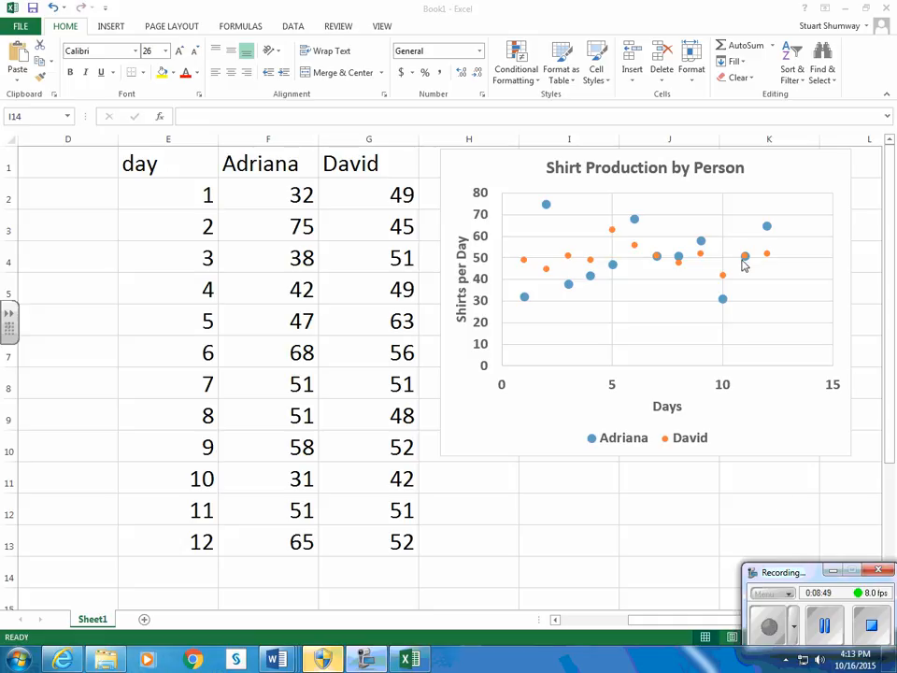
pyautogui.moveTo(745, 262)
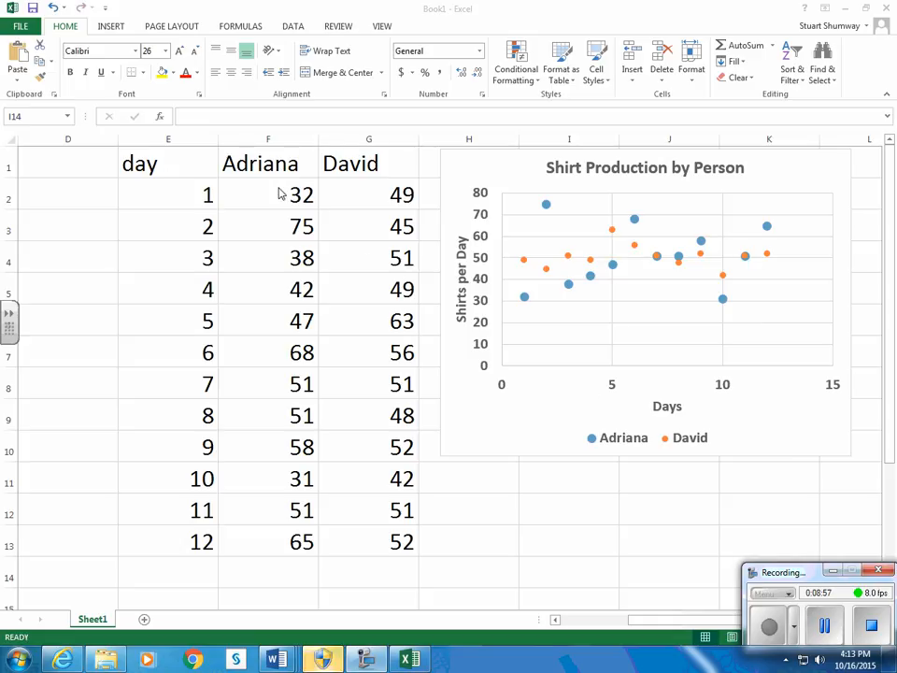
# - Sort the first employee's values in F2:F13 from smallest to largest, continuing with the current selection only
pyautogui.moveTo(281, 189); pyautogui.dragTo(297, 540)
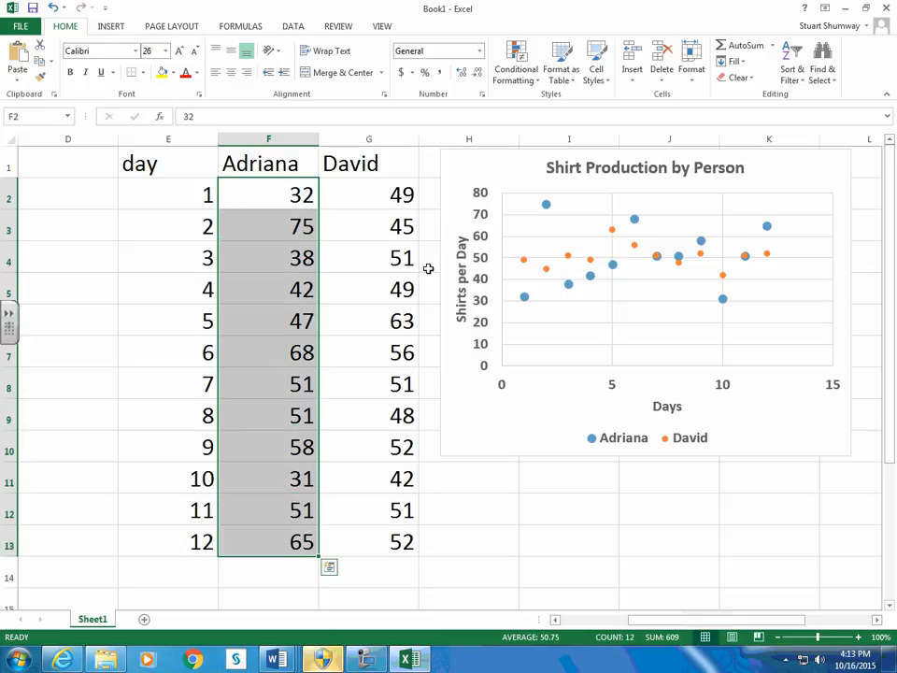
pyautogui.click(790, 83)
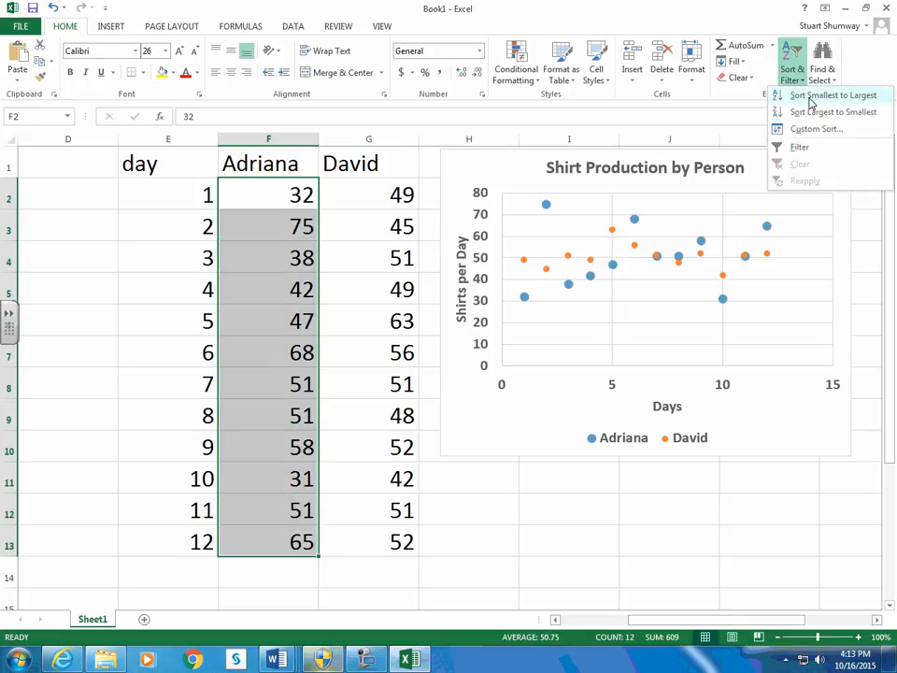
pyautogui.click(809, 97)
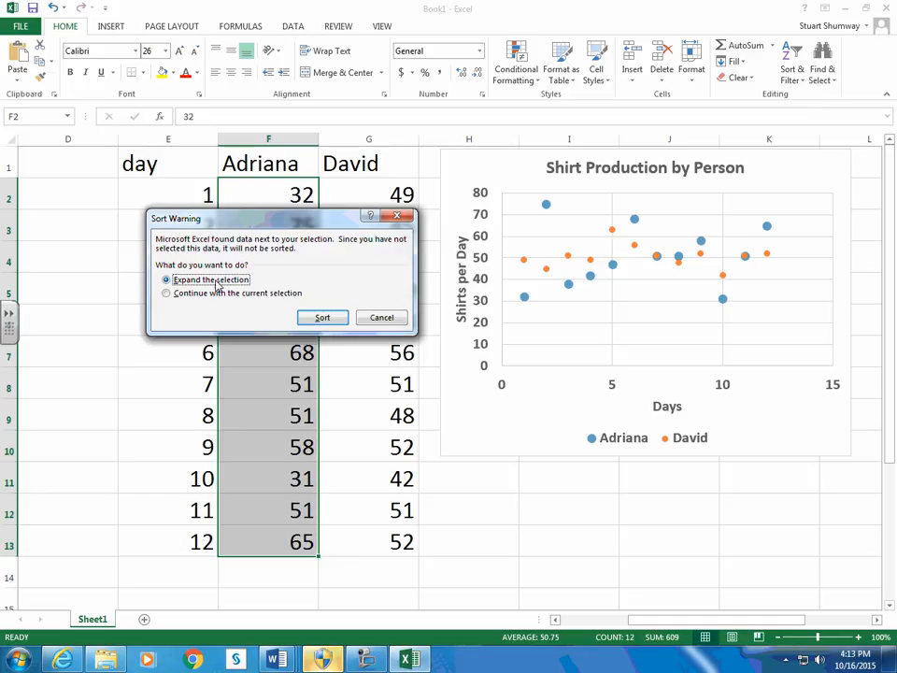
pyautogui.click(166, 295)
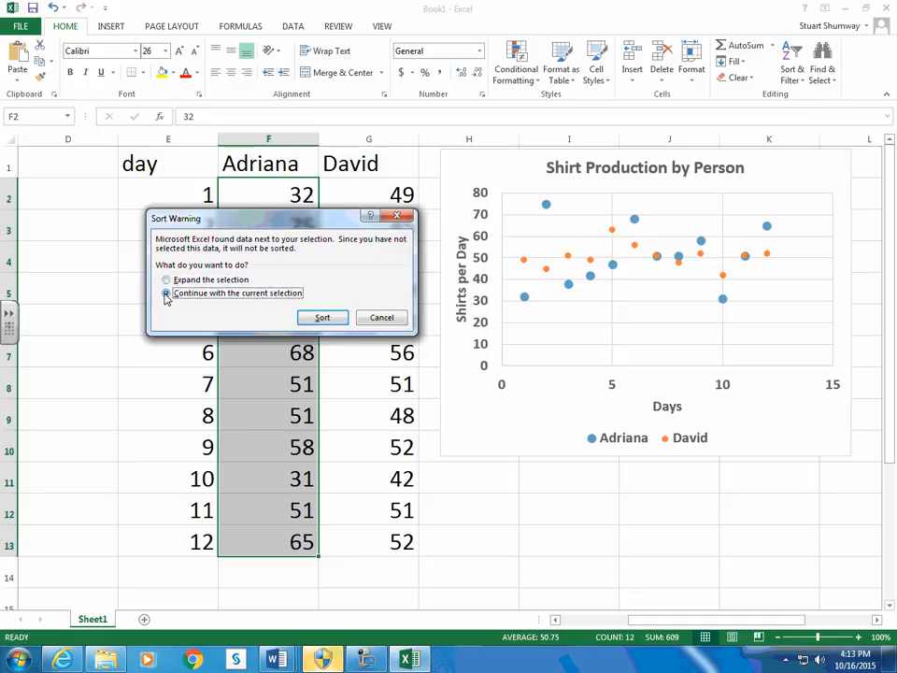
pyautogui.click(325, 318)
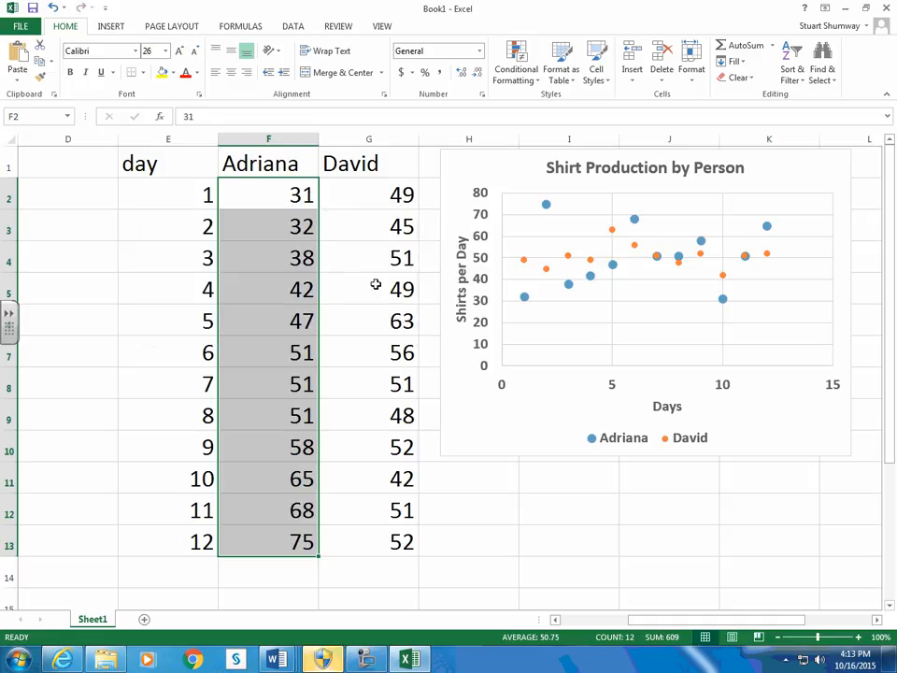
# - Sort the second employee's values in G2:G13 from smallest to largest, continuing with the current selection only
pyautogui.moveTo(385, 195); pyautogui.dragTo(395, 531)
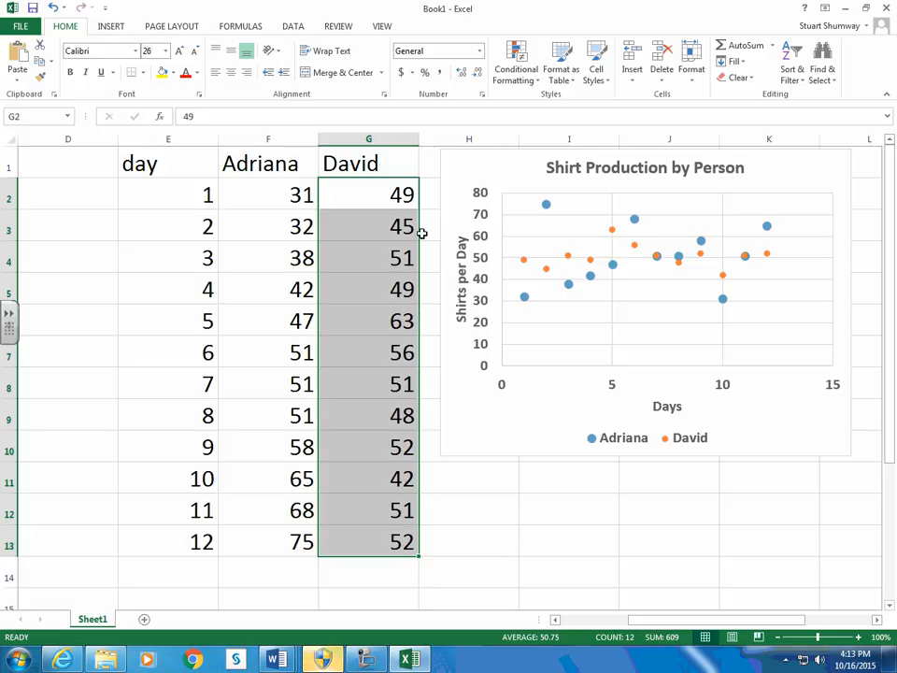
pyautogui.click(796, 79)
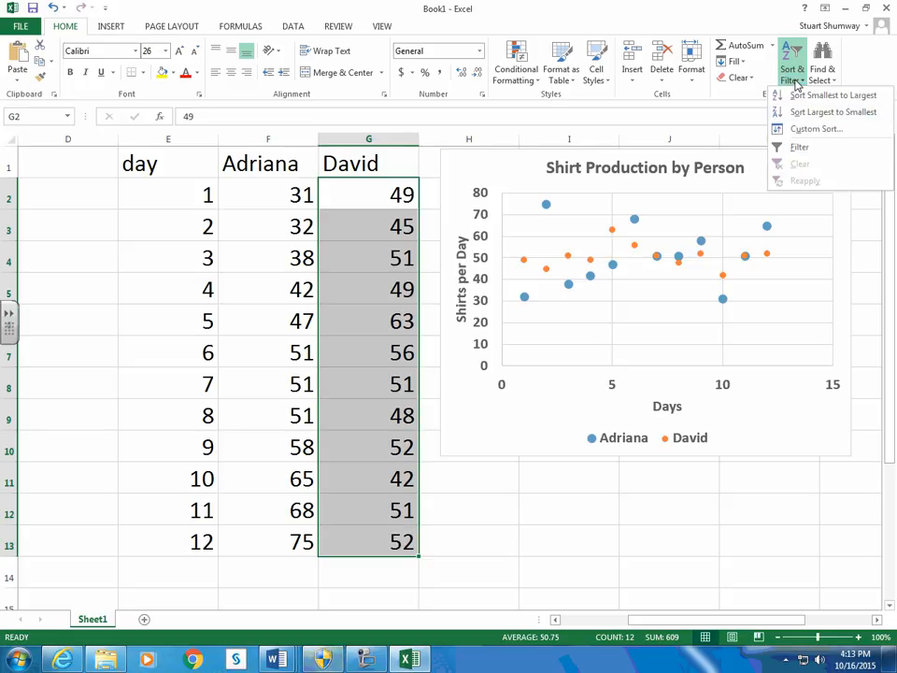
pyautogui.click(813, 97)
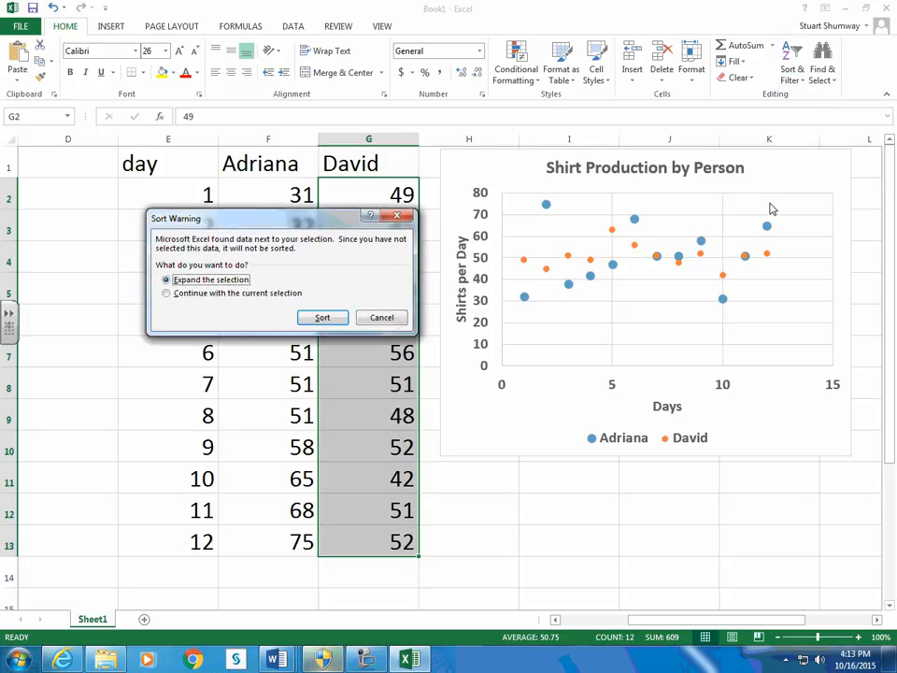
pyautogui.click(169, 296)
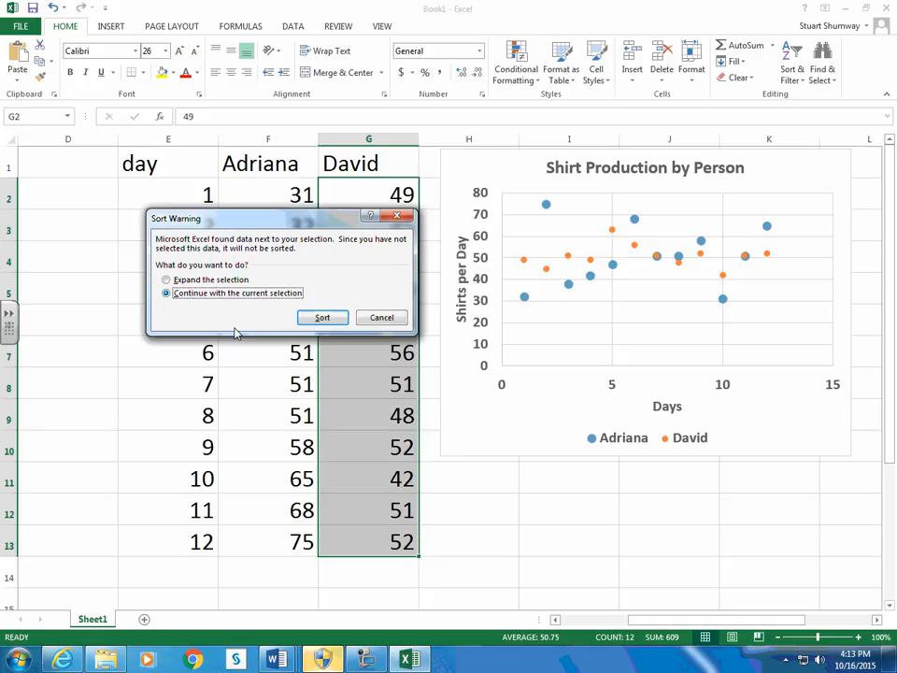
pyautogui.click(309, 321)
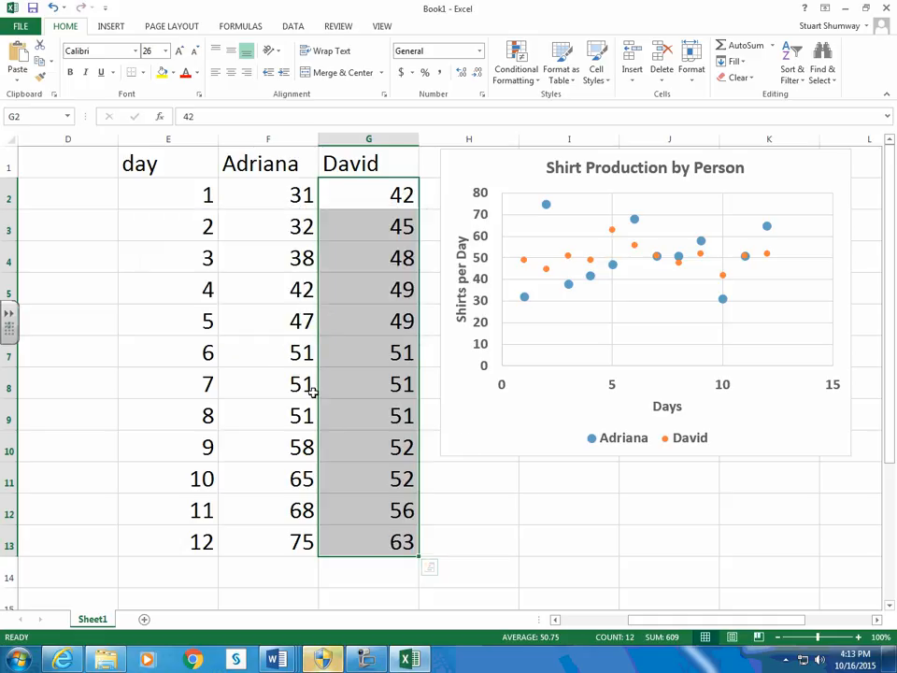